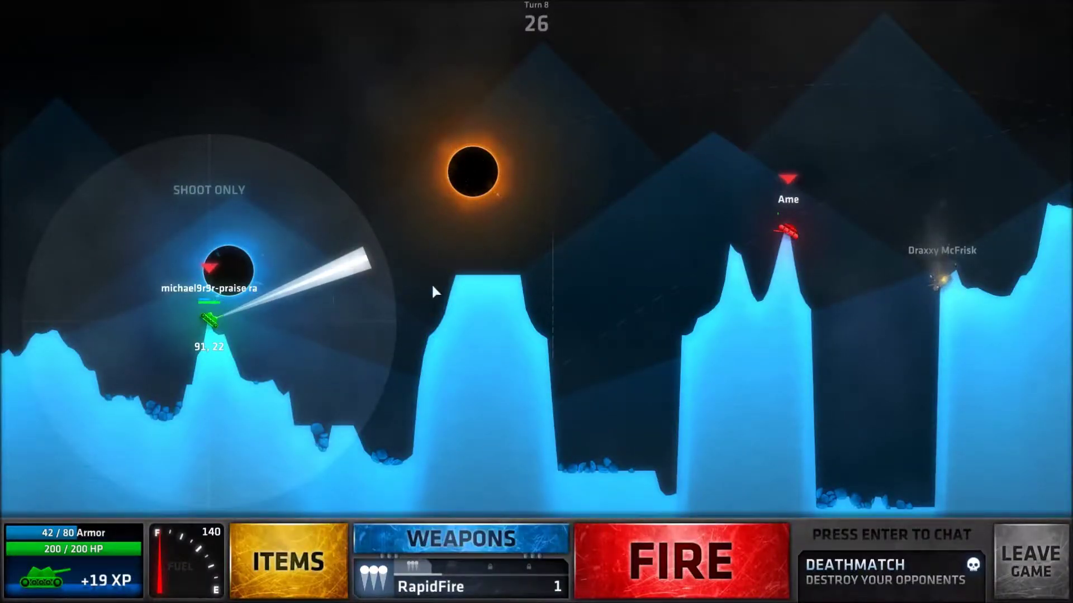
- Lower the tank's aim angle and swap its RapidFire weapon for Ringer
{"action": "left_click_drag", "start_coordinate": [433, 286], "coordinate": [365, 273]}
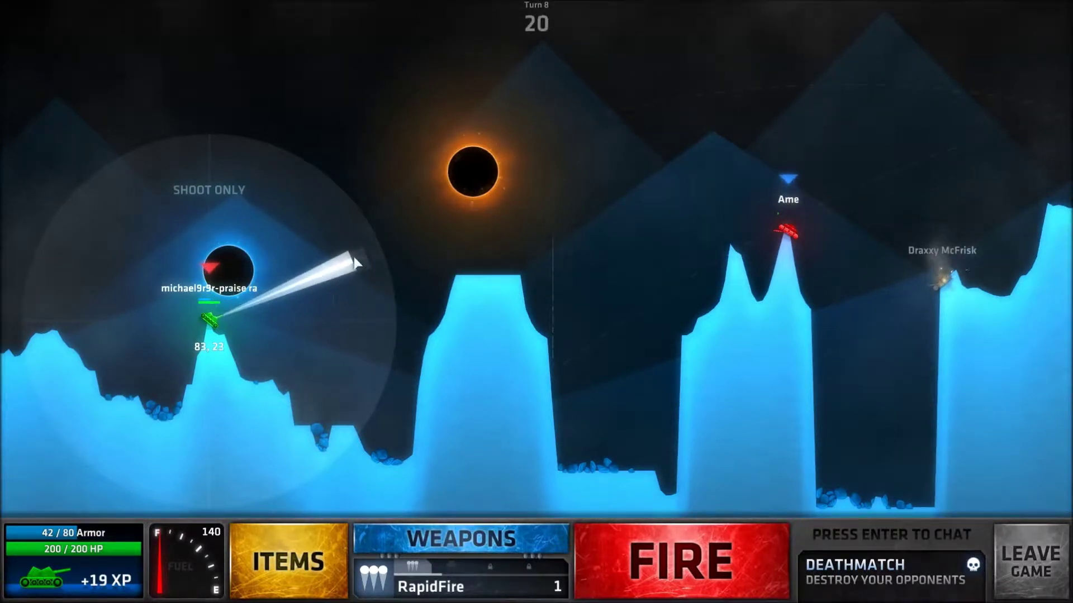
{"action": "left_click", "coordinate": [460, 576]}
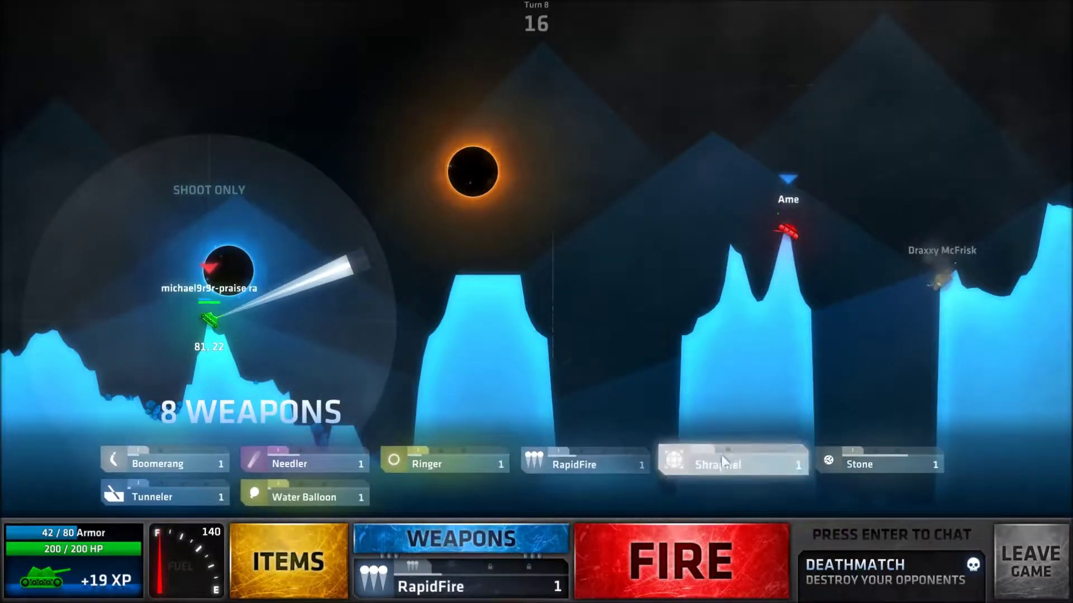
{"action": "left_click", "coordinate": [413, 467]}
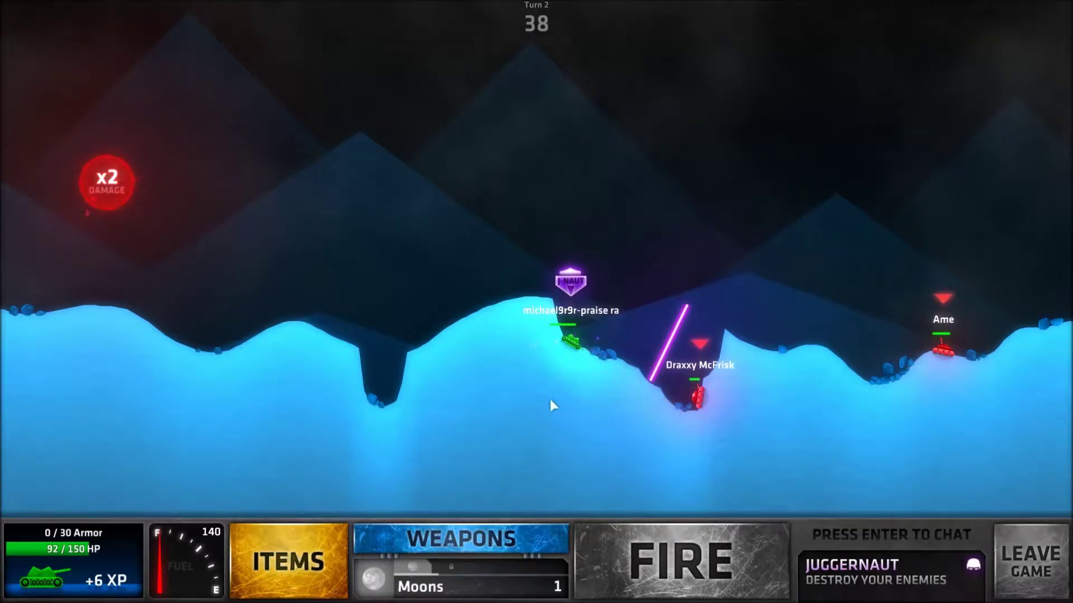
- Fire a Sniper shot at the enemy, then a Moons shot on the next turn
{"action": "left_click", "coordinate": [519, 543]}
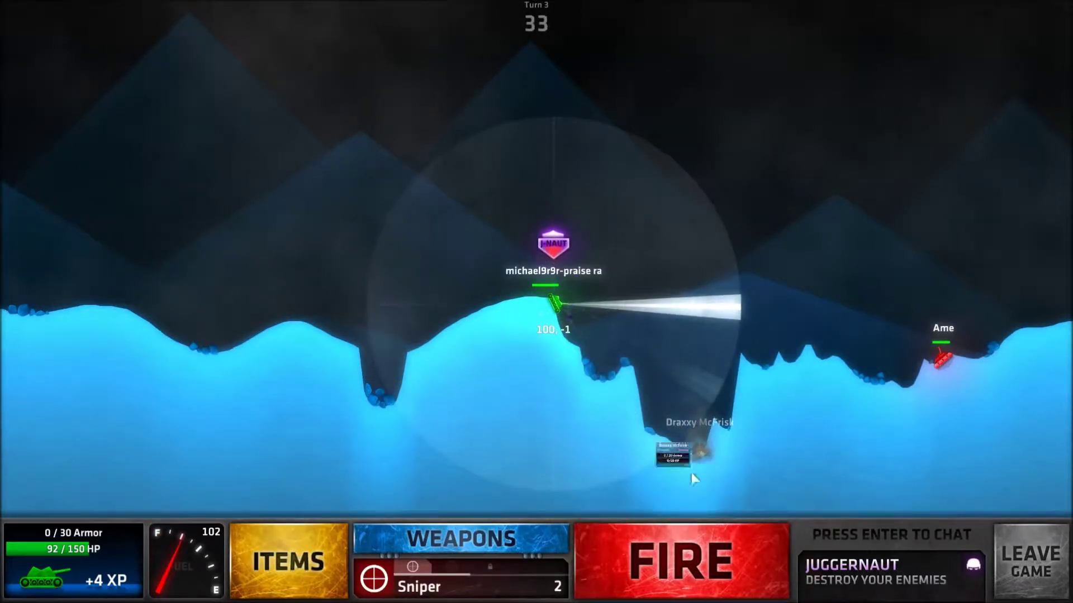
{"action": "left_click", "coordinate": [686, 533]}
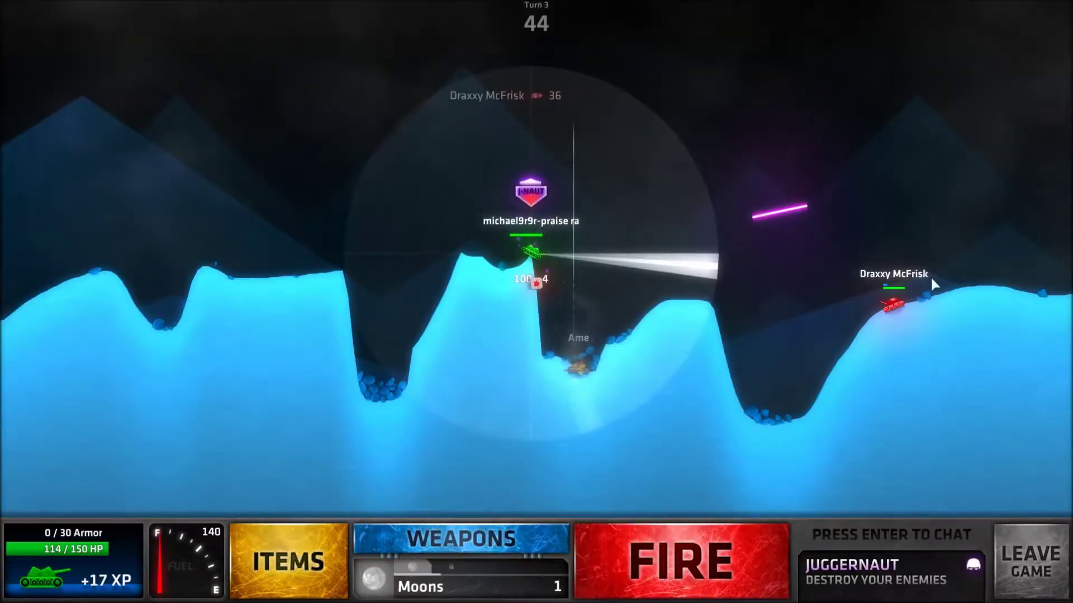
{"action": "left_click", "coordinate": [659, 569]}
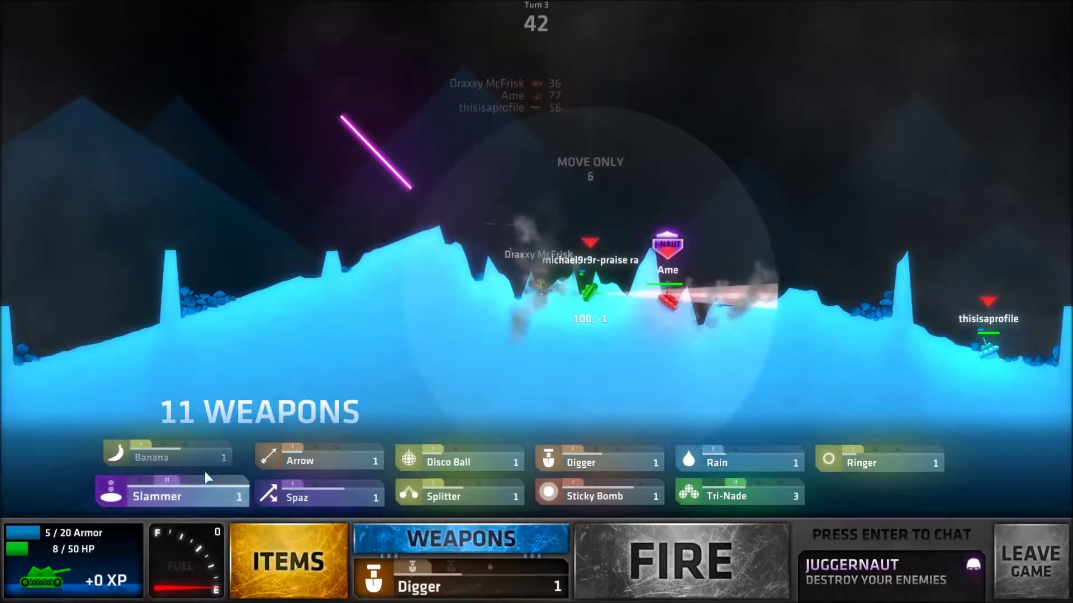
- Equip Slammer, aim it steeply upward toward vertical, and fire it
{"action": "left_click", "coordinate": [184, 488]}
{"action": "left_click_drag", "start_coordinate": [767, 19], "coordinate": [600, 152]}
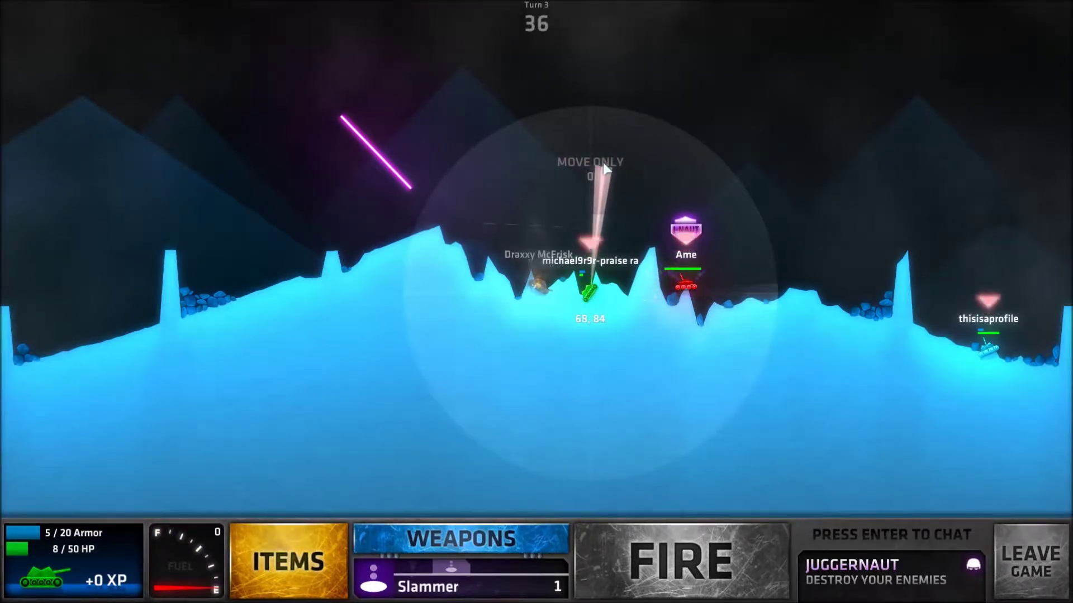
{"action": "left_click_drag", "start_coordinate": [606, 174], "coordinate": [605, 171]}
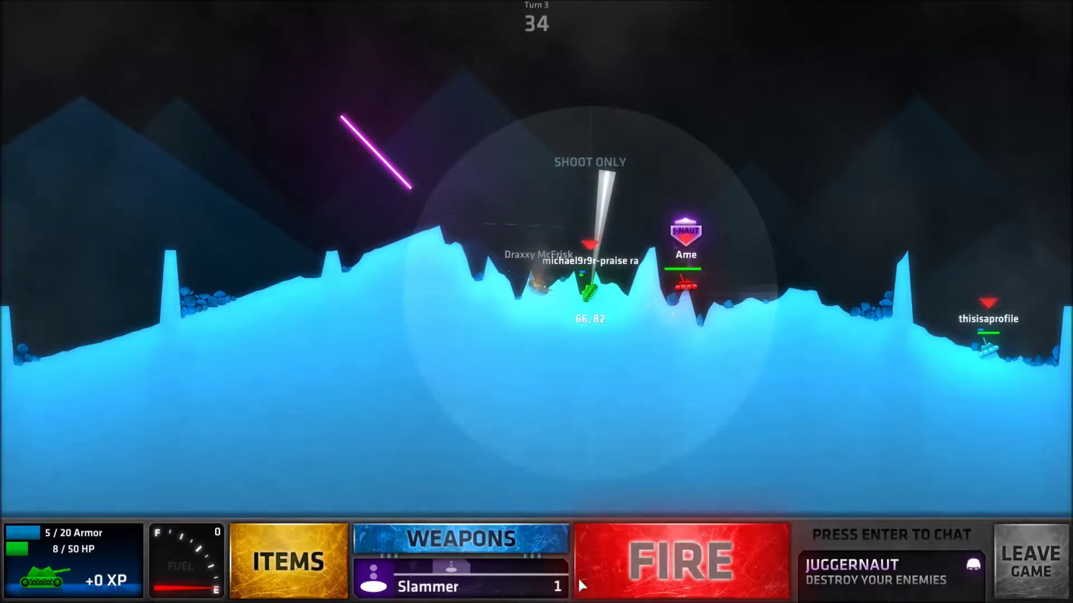
{"action": "left_click", "coordinate": [624, 553]}
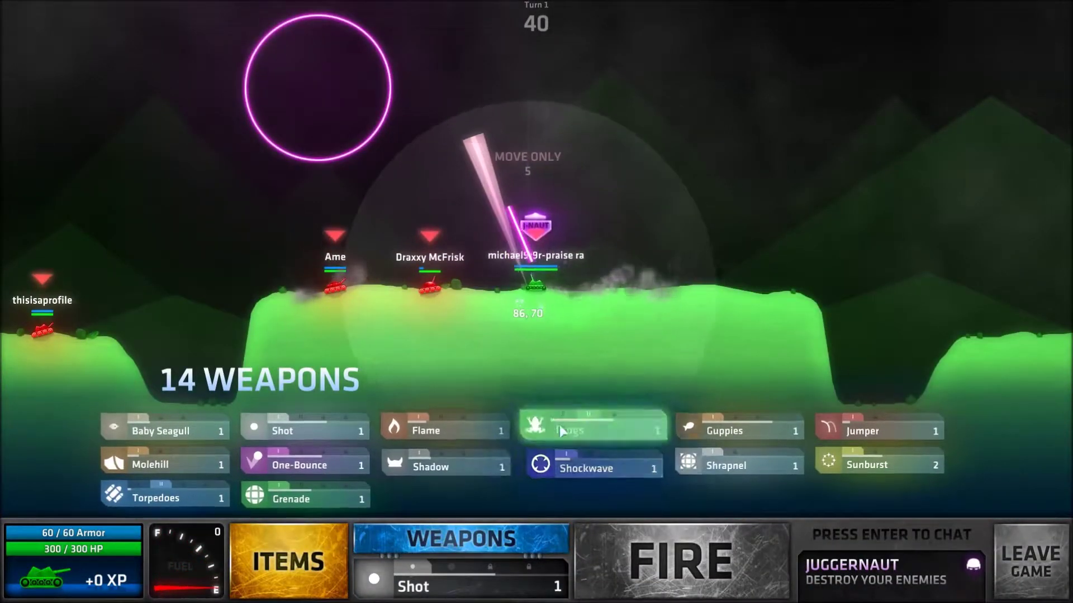
- Equip Frogs and aim the shot left at the nearby enemy tanks
{"action": "left_click", "coordinate": [559, 425]}
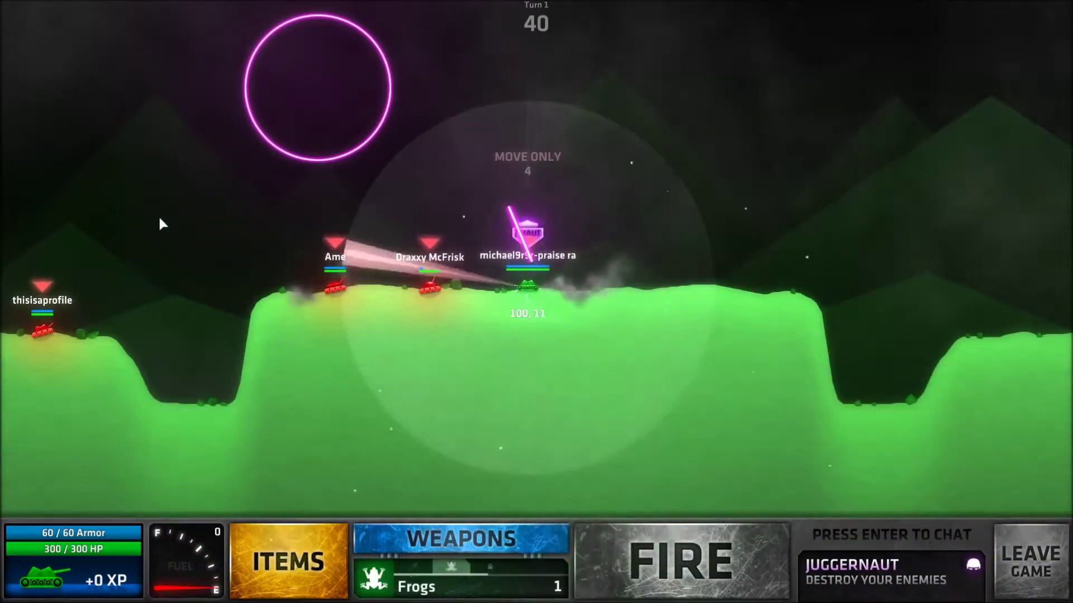
{"action": "mouse_move", "coordinate": [159, 216]}
{"action": "left_mouse_down"}
{"action": "mouse_move", "coordinate": [79, 263]}
{"action": "mouse_move", "coordinate": [455, 284]}
{"action": "mouse_move", "coordinate": [466, 275]}
{"action": "left_mouse_up"}
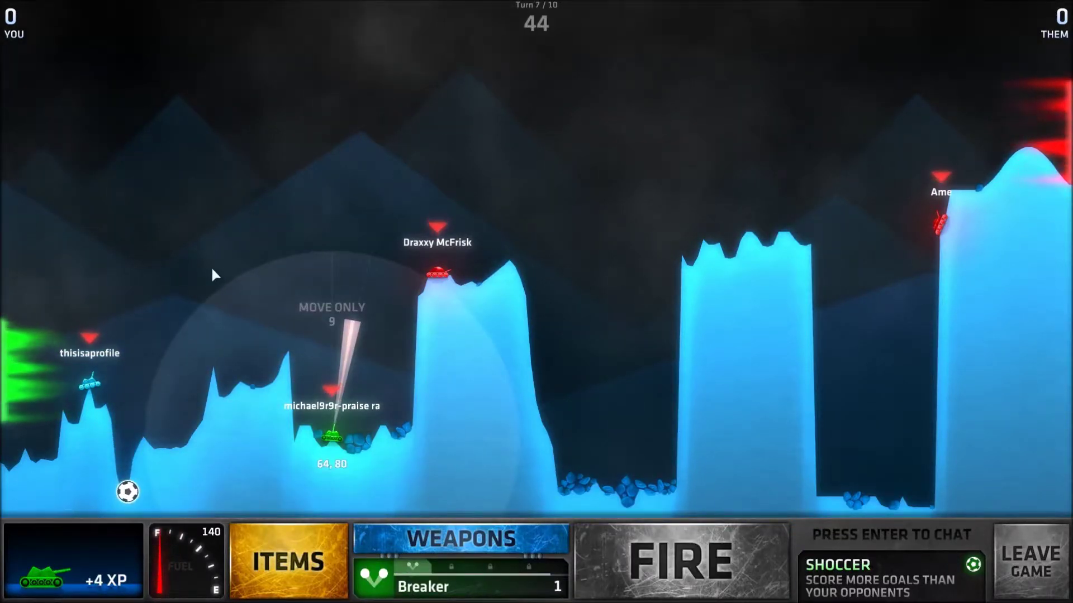
- Drive the tank left and back right, then fire Tunneler low at the ball
{"action": "key", "text": "Left"}
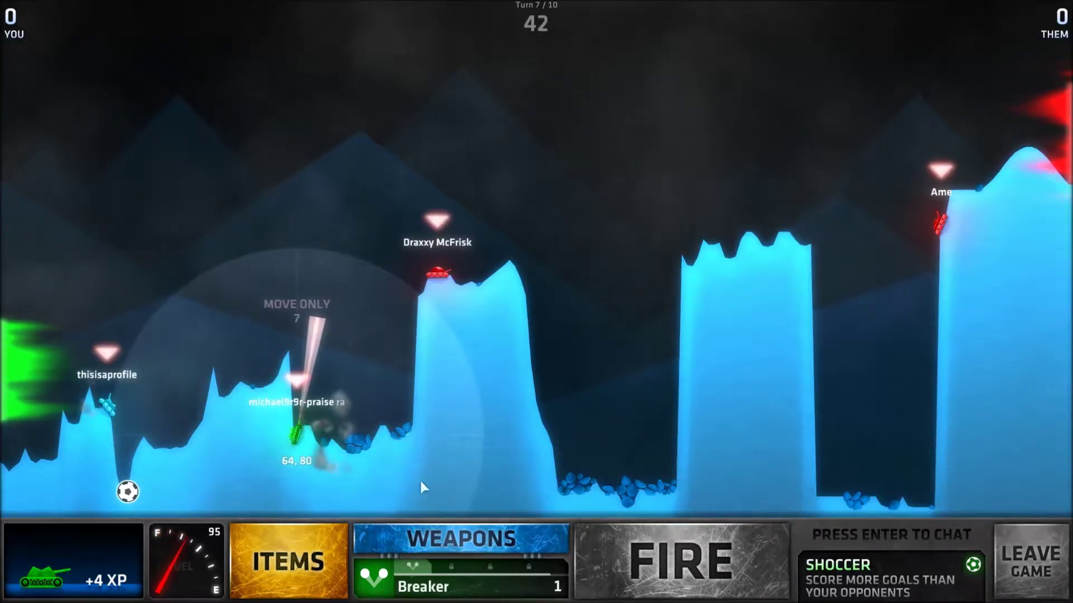
{"action": "key", "text": "Right"}
{"action": "left_click", "coordinate": [459, 537]}
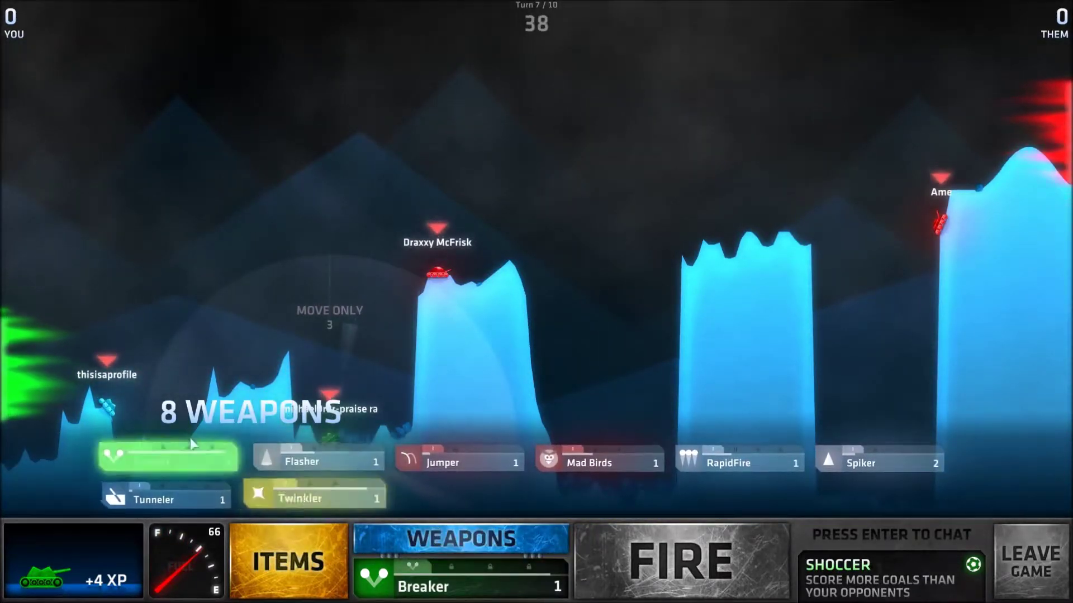
{"action": "left_click", "coordinate": [147, 495]}
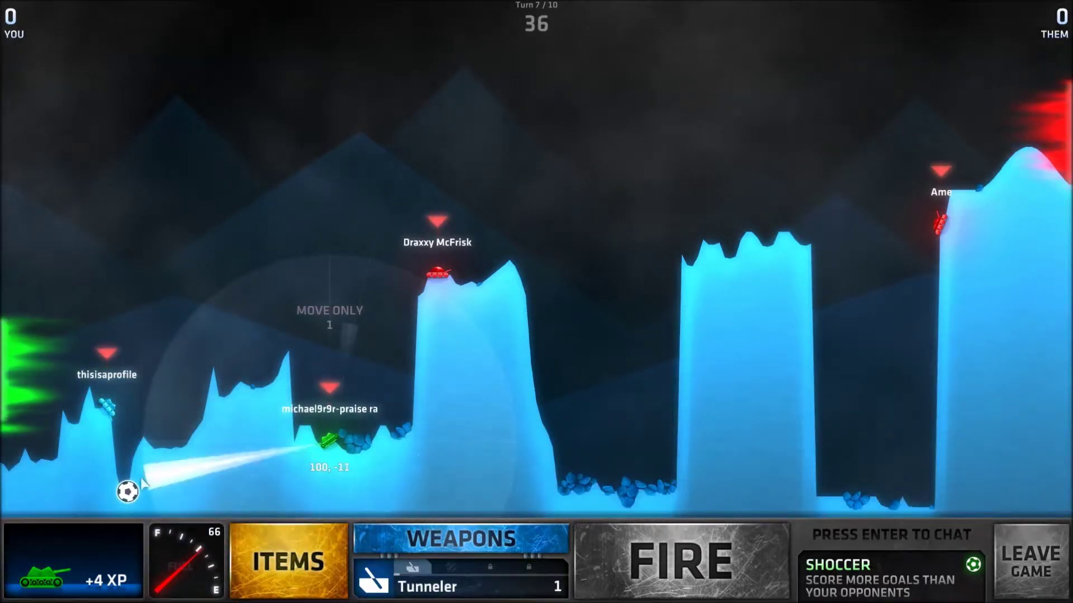
{"action": "left_click", "coordinate": [696, 579]}
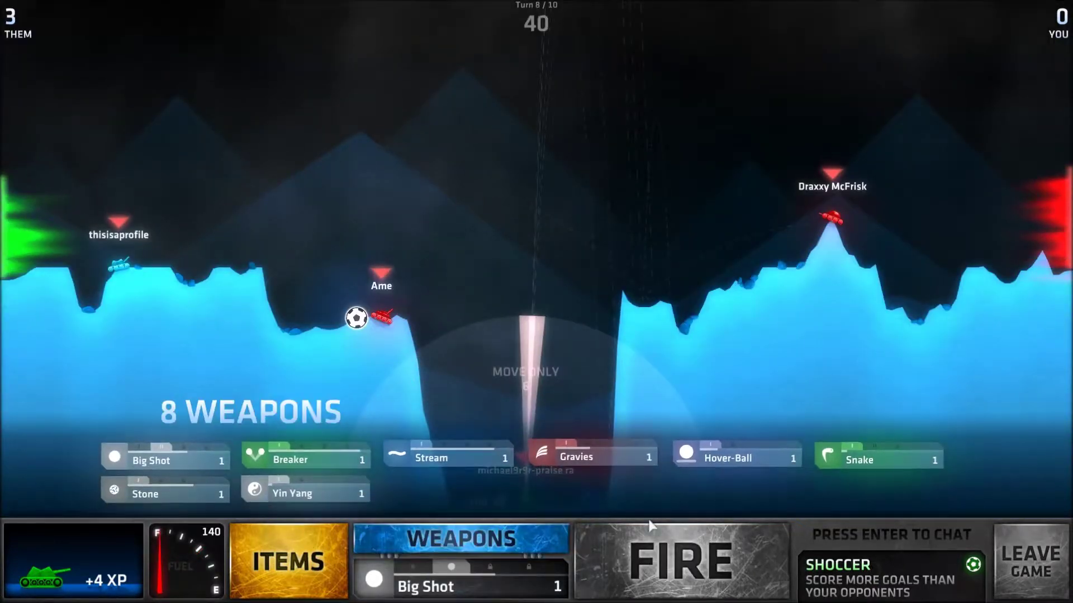
- Fire a Gravies shot straight up, then a Stream shot next turn
{"action": "left_click", "coordinate": [606, 460]}
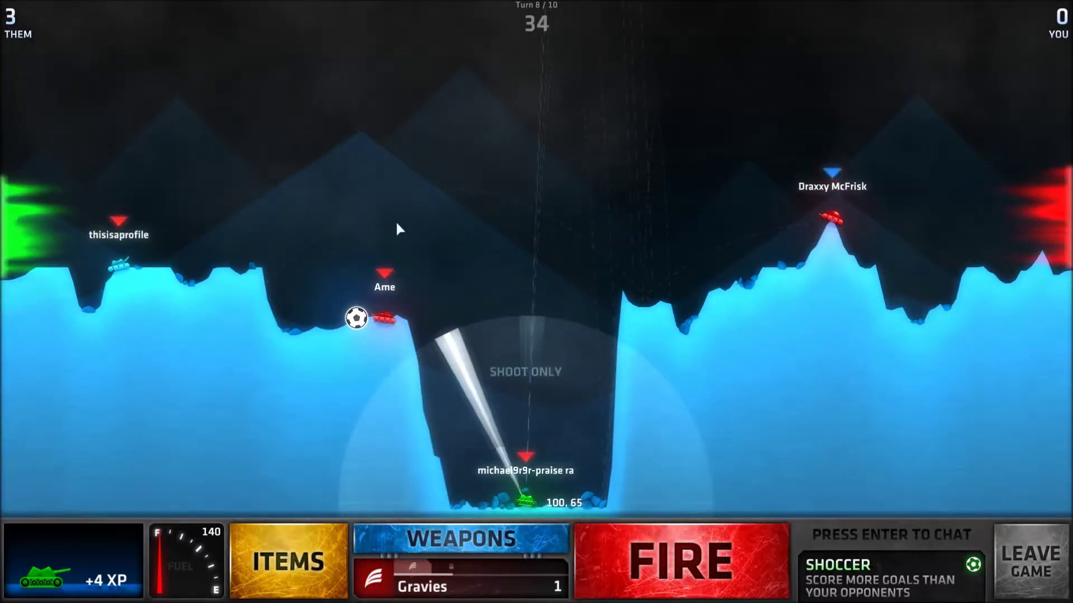
{"action": "left_click", "coordinate": [726, 546]}
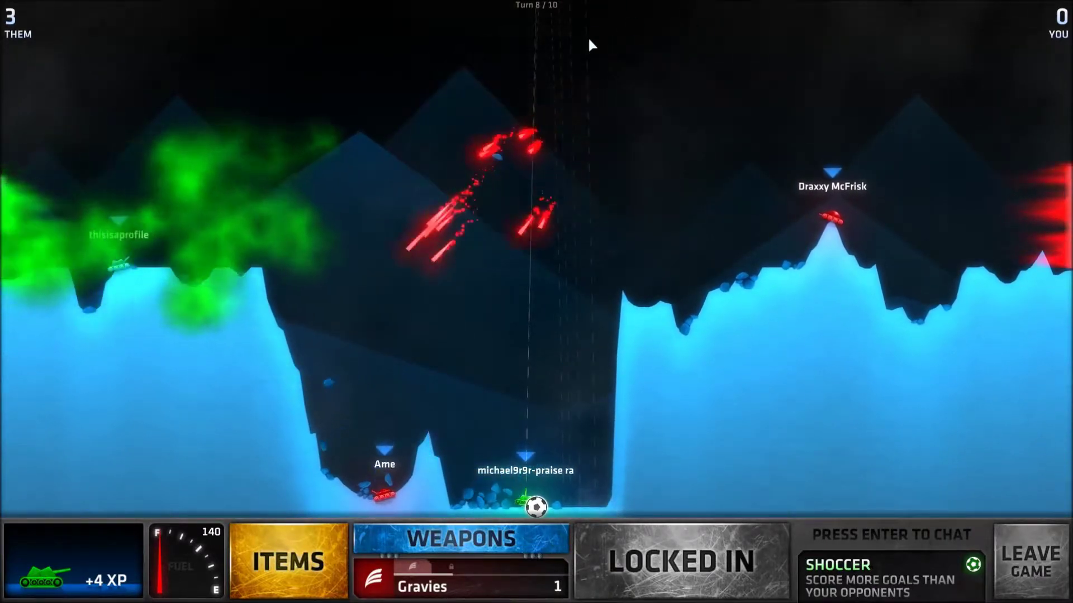
{"action": "left_click", "coordinate": [519, 556]}
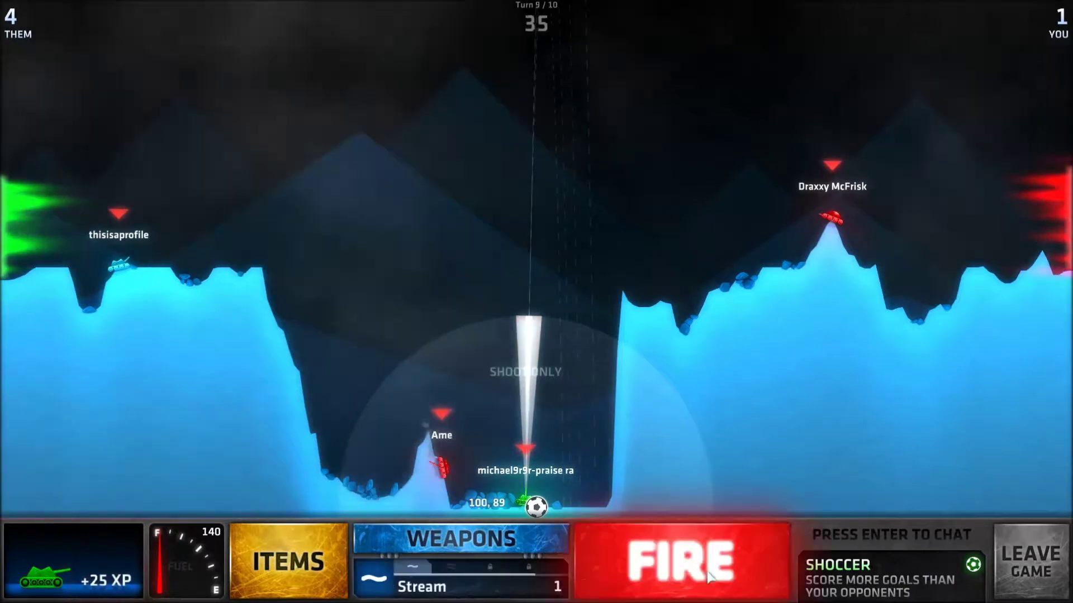
{"action": "left_click", "coordinate": [706, 577]}
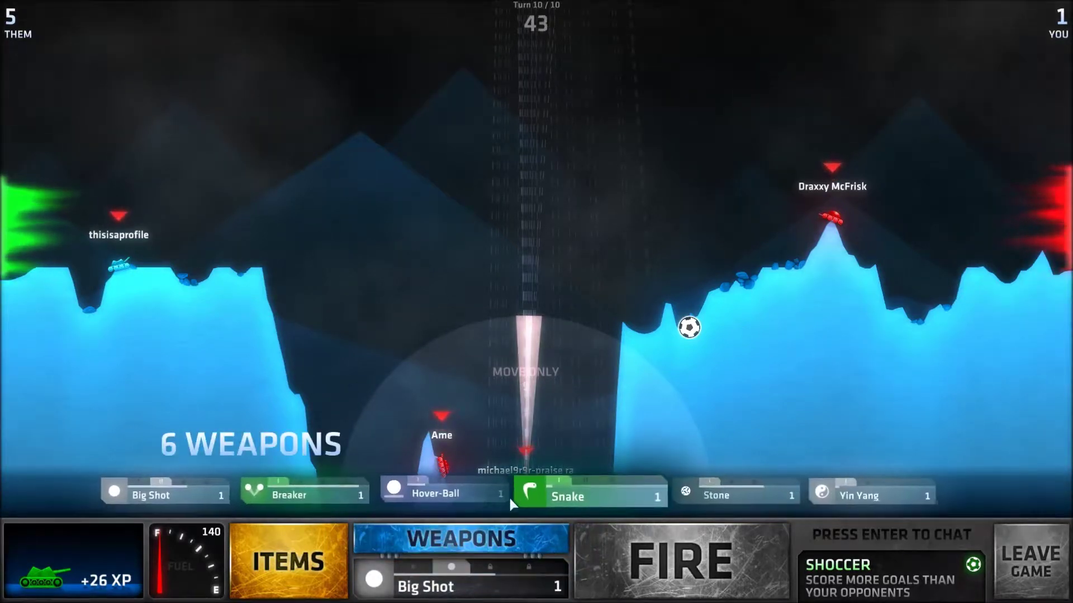
- Fire Snake up and to the right, then toggle the Steam overlay open and closed
{"action": "left_click", "coordinate": [510, 498]}
{"action": "left_click_drag", "start_coordinate": [510, 498], "coordinate": [749, 184]}
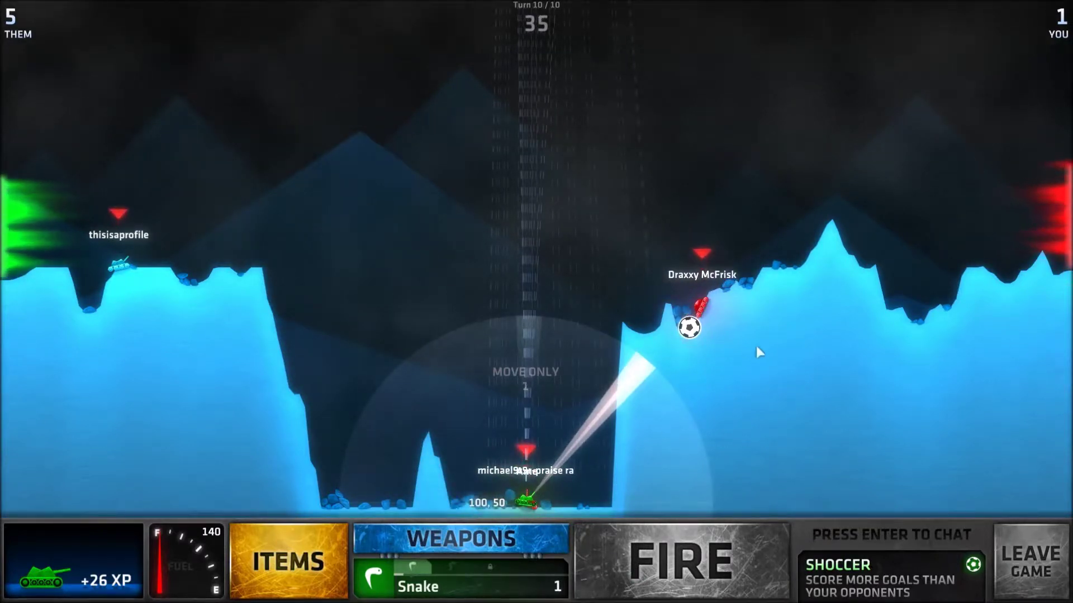
{"action": "left_click", "coordinate": [657, 566]}
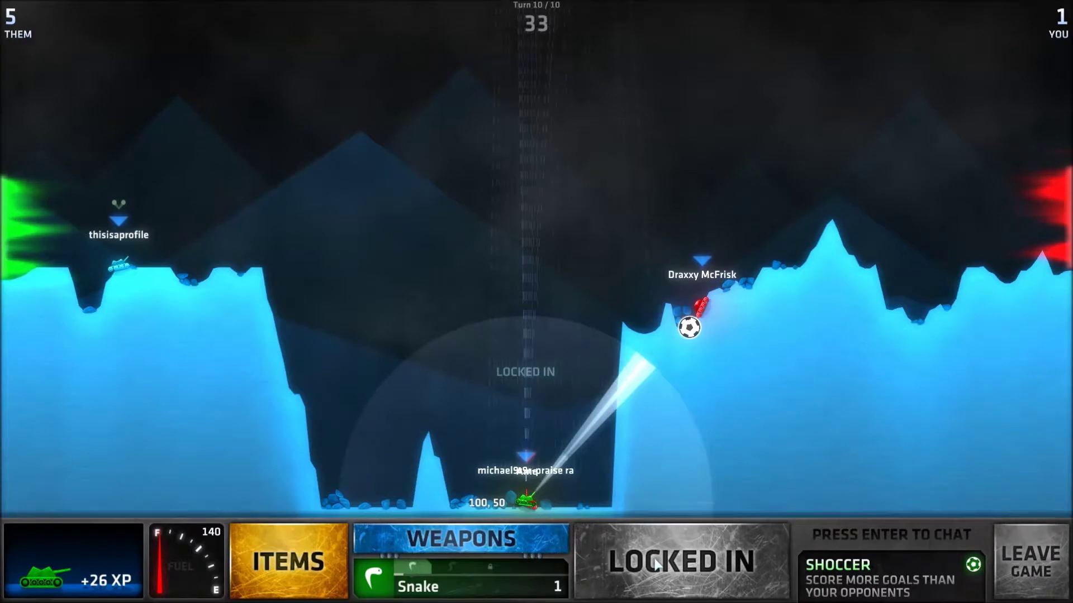
{"action": "key", "text": "shift+Tab"}
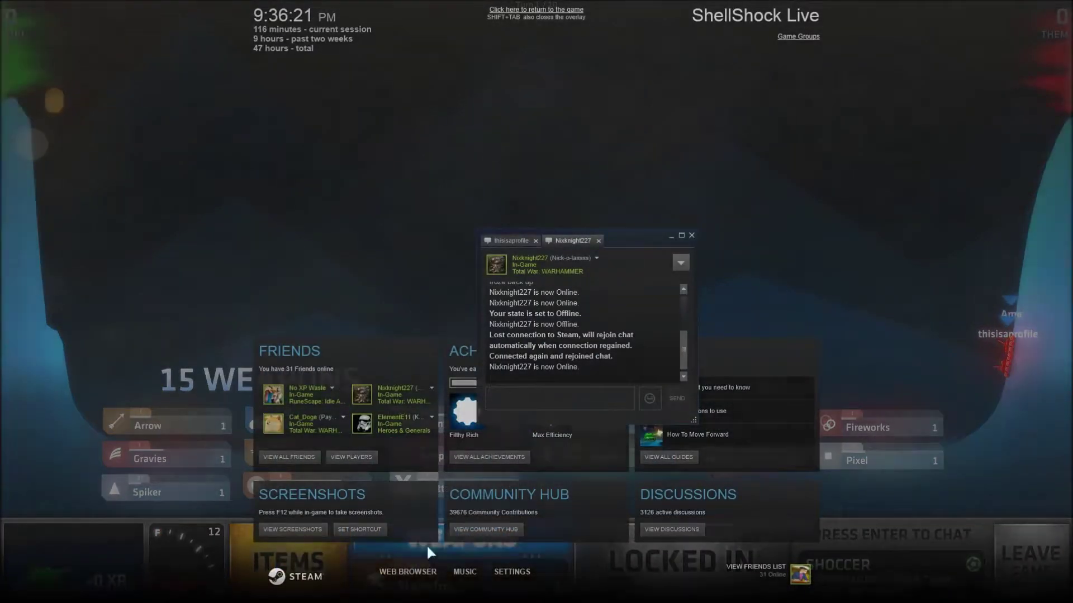
{"action": "key", "text": "shift+Tab"}
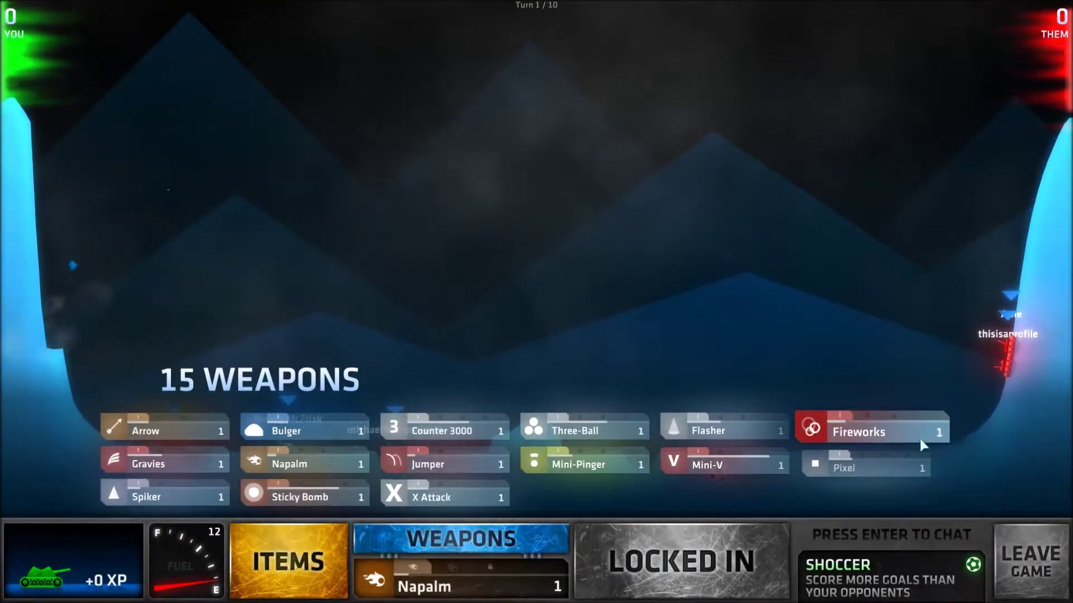
- Pick Fireworks, then switch to X Attack and fire it
{"action": "left_click", "coordinate": [863, 426]}
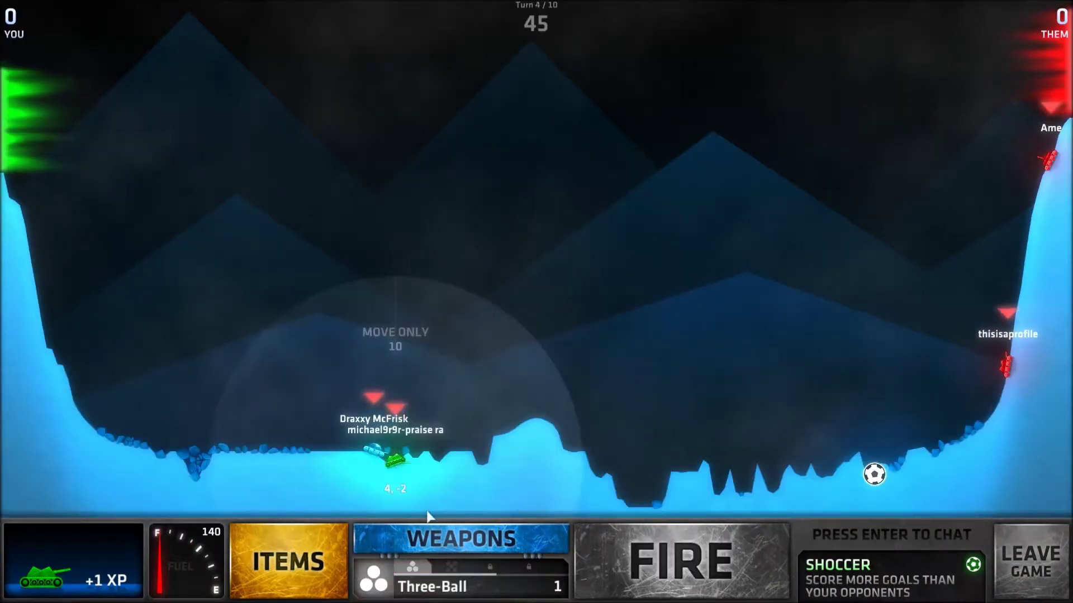
{"action": "left_click", "coordinate": [427, 536]}
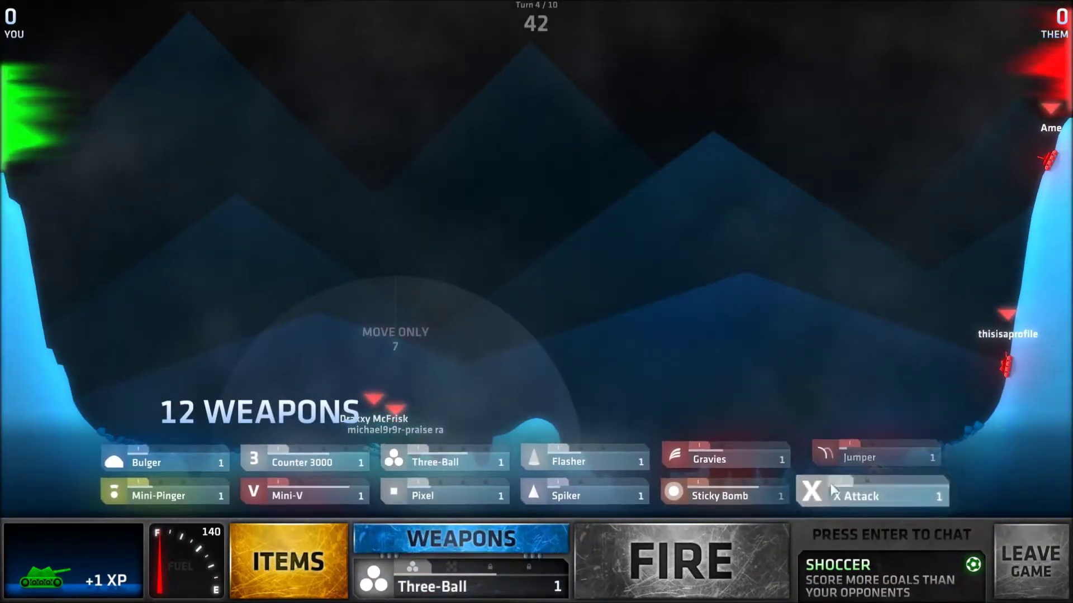
{"action": "left_click", "coordinate": [832, 491]}
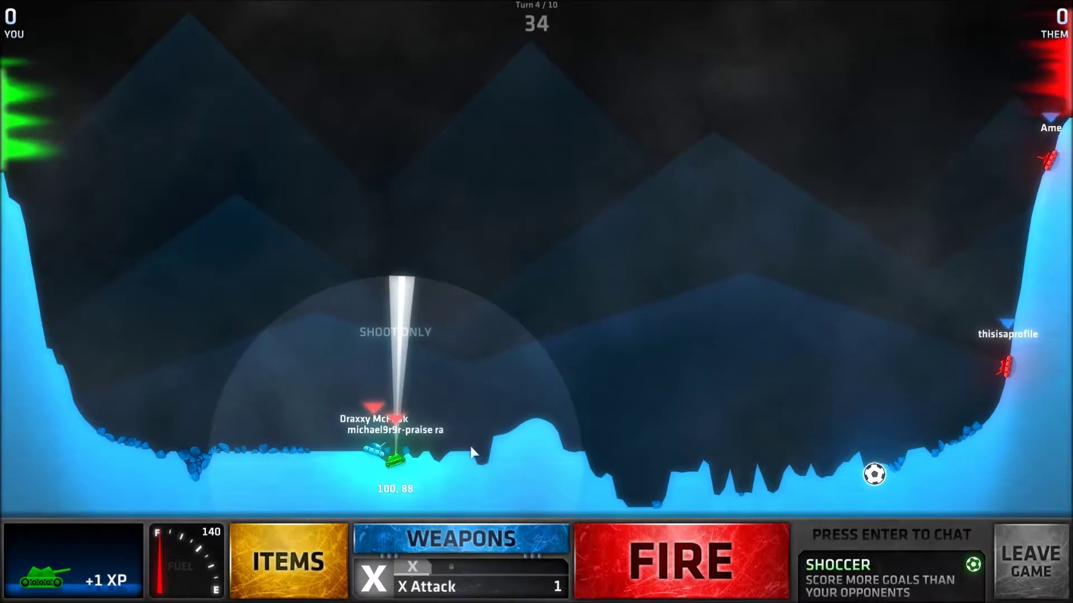
{"action": "left_click", "coordinate": [687, 578]}
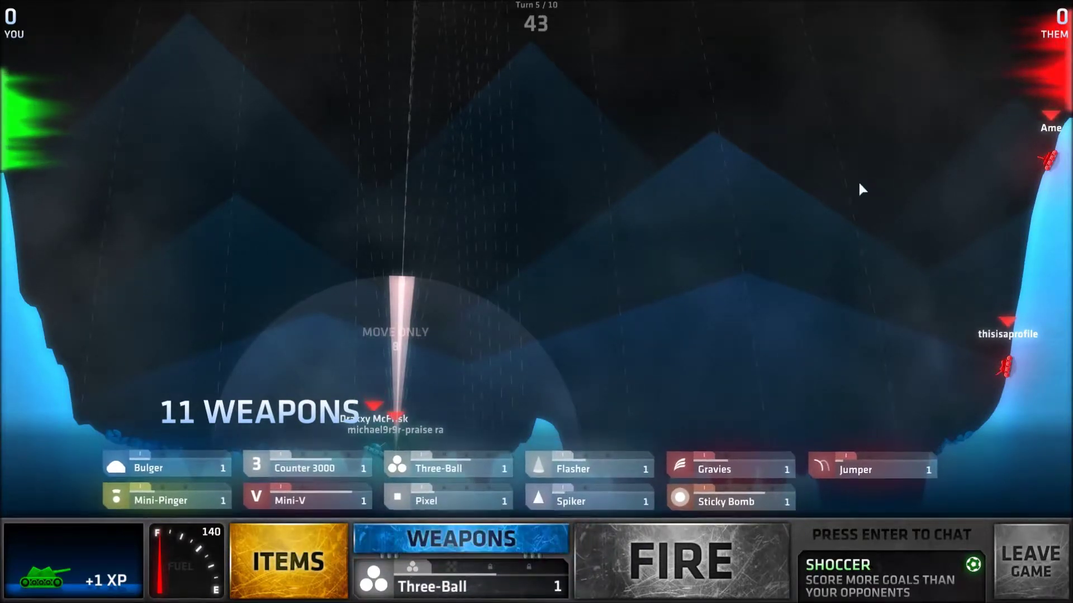
- Fire Flasher and Mini-V, then a lower-power, lower-angle Mini-Pinger shot
{"action": "left_click", "coordinate": [616, 466]}
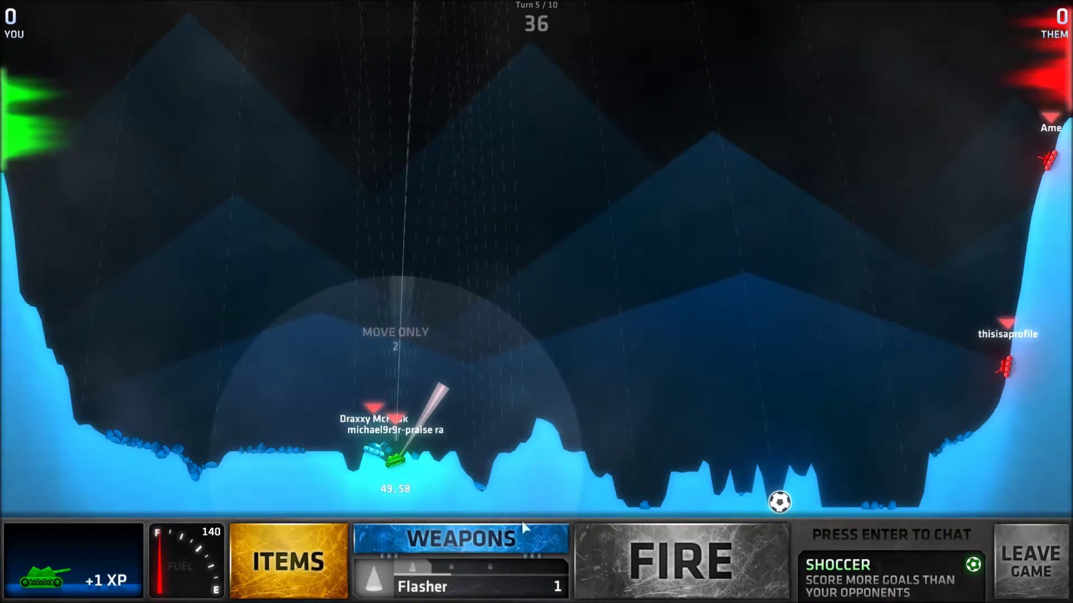
{"action": "left_click", "coordinate": [680, 581]}
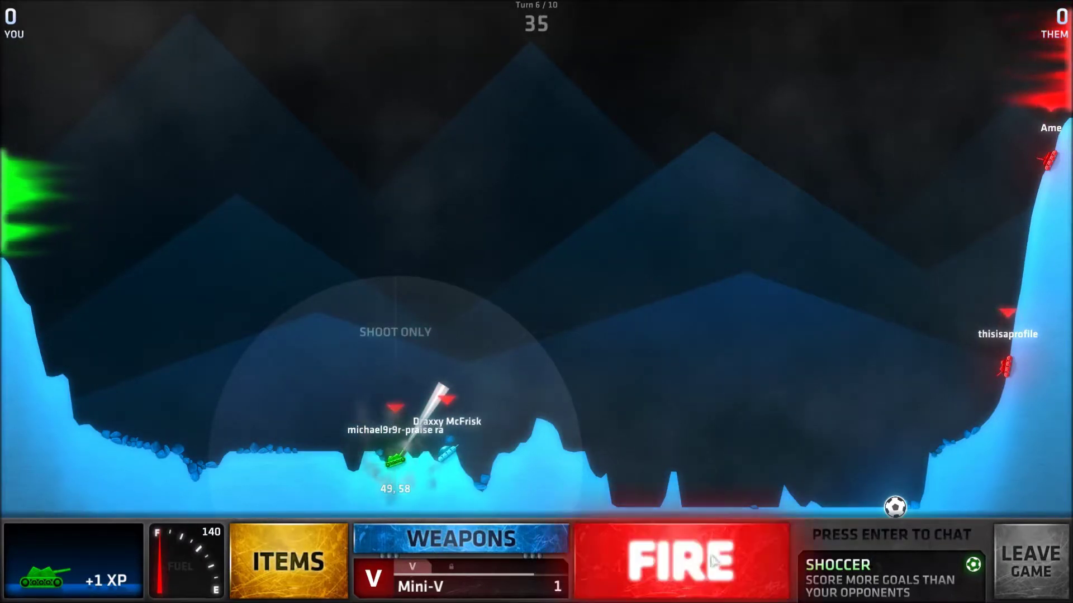
{"action": "left_click", "coordinate": [706, 575]}
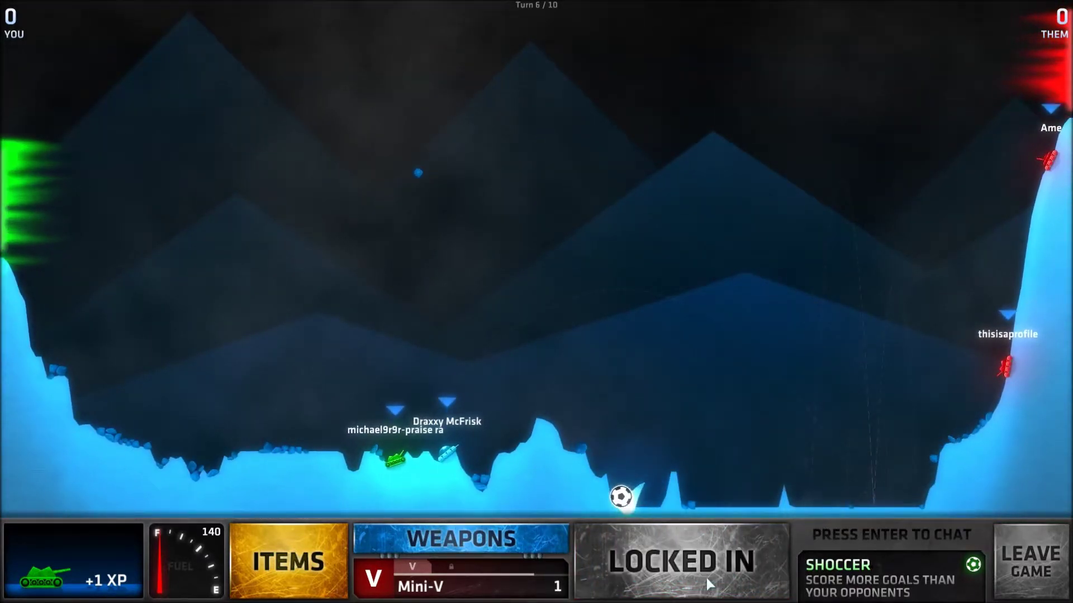
{"action": "left_click", "coordinate": [546, 539]}
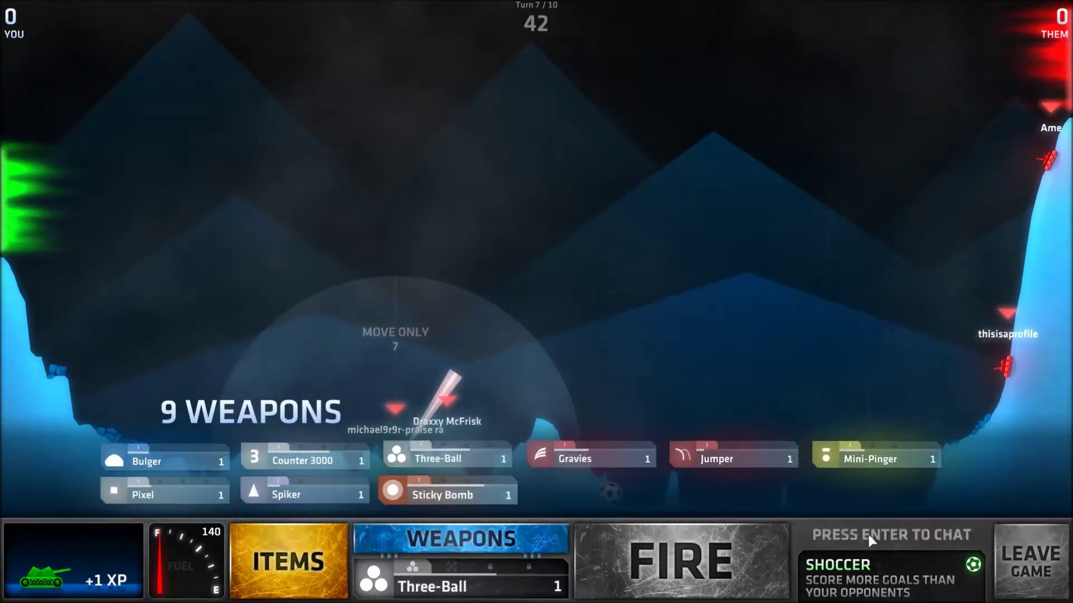
{"action": "left_click", "coordinate": [875, 462]}
{"action": "left_click_drag", "start_coordinate": [475, 198], "coordinate": [452, 357]}
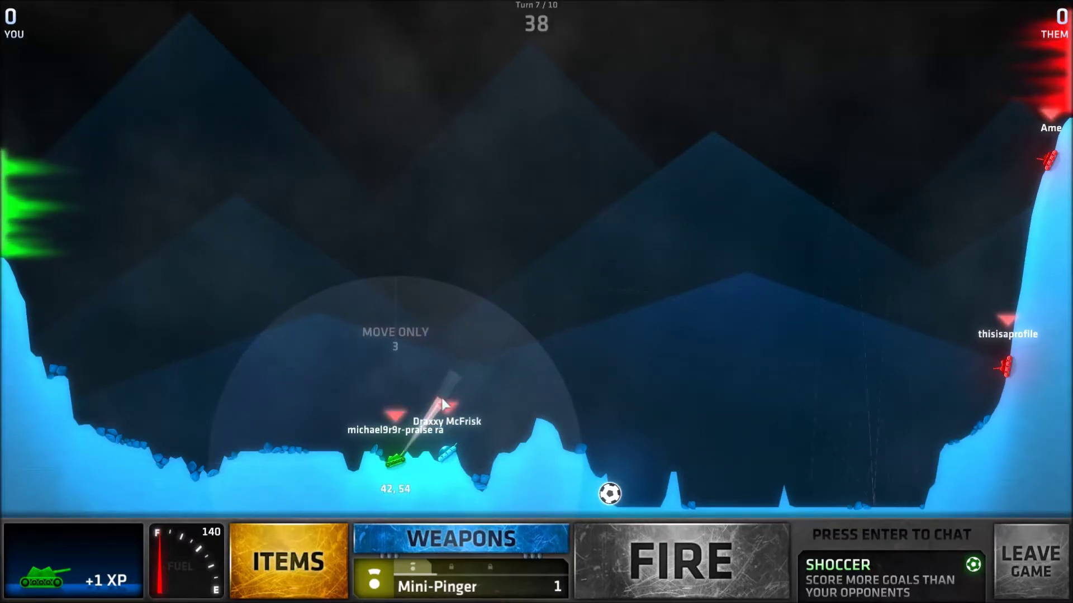
{"action": "left_click", "coordinate": [665, 571]}
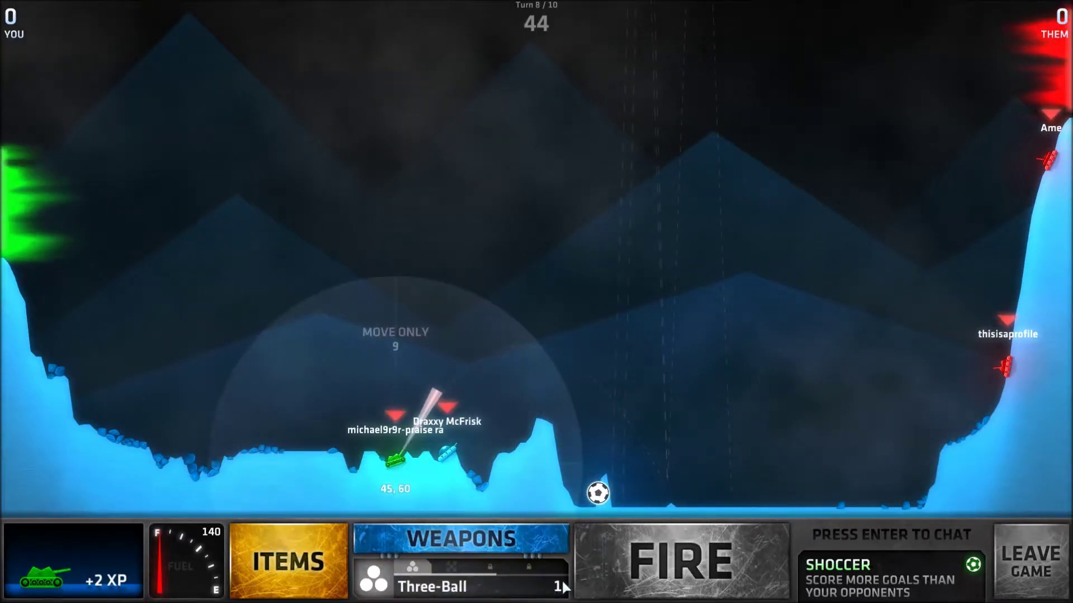
- Fire Sticky Bomb flat right at full power, then toggle the Steam overlay
{"action": "left_click", "coordinate": [517, 561]}
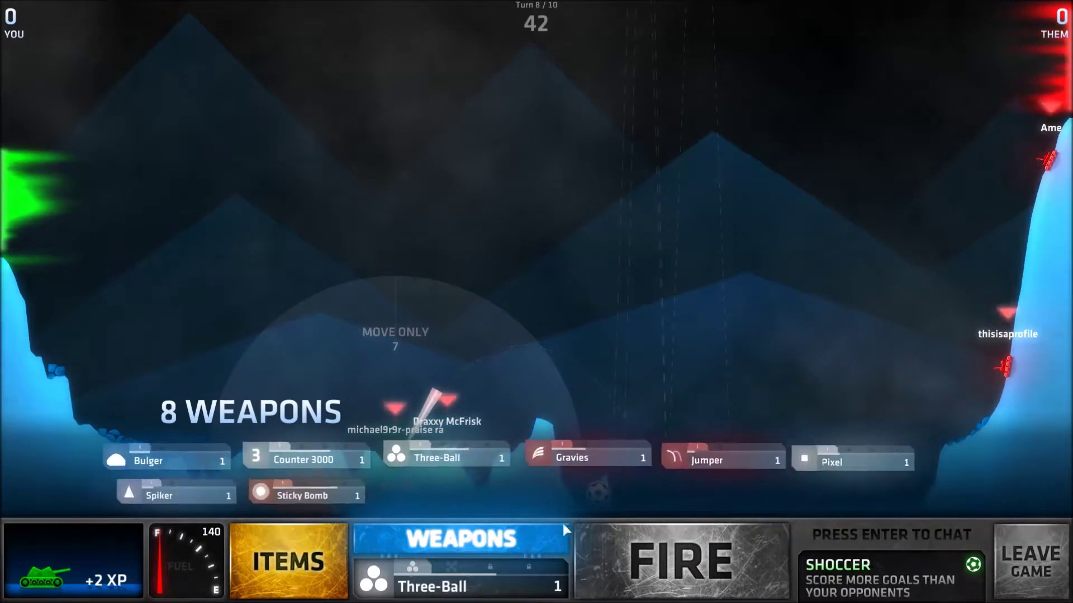
{"action": "left_click", "coordinate": [355, 491]}
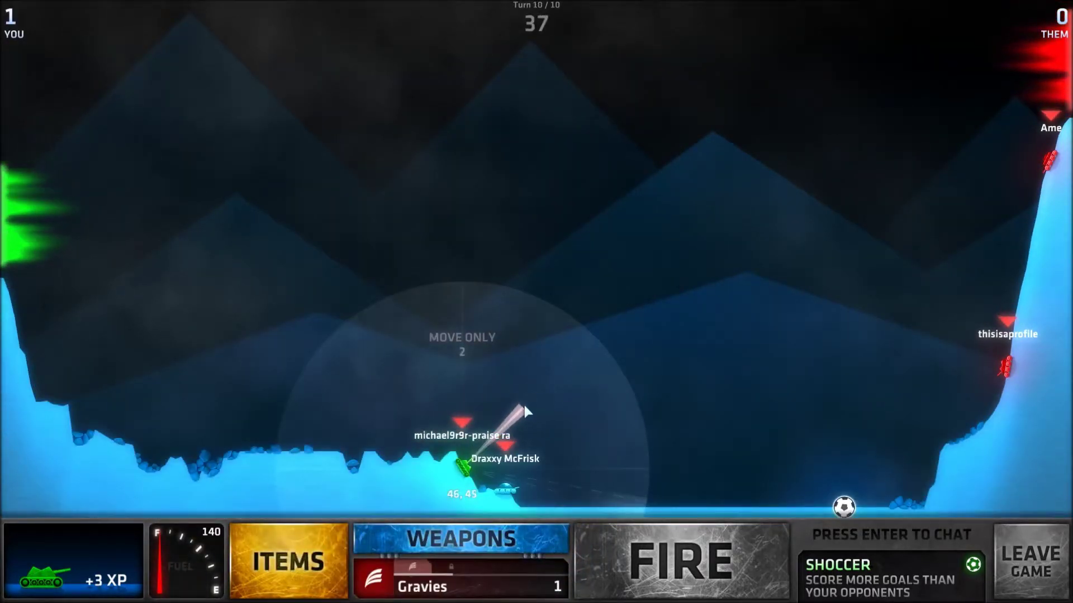
{"action": "left_click_drag", "start_coordinate": [528, 407], "coordinate": [764, 482]}
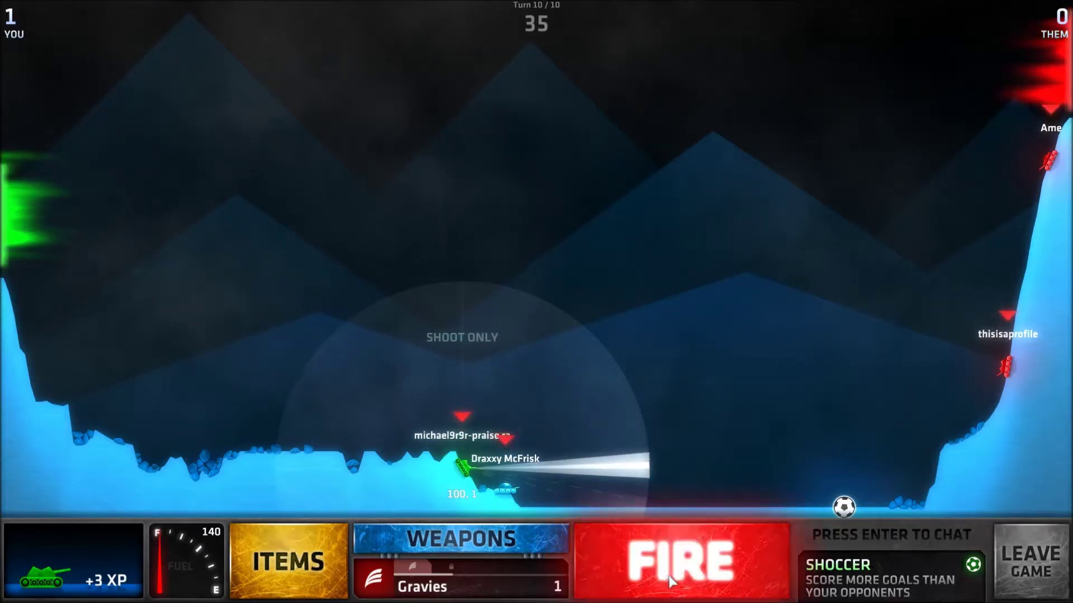
{"action": "key", "text": "space"}
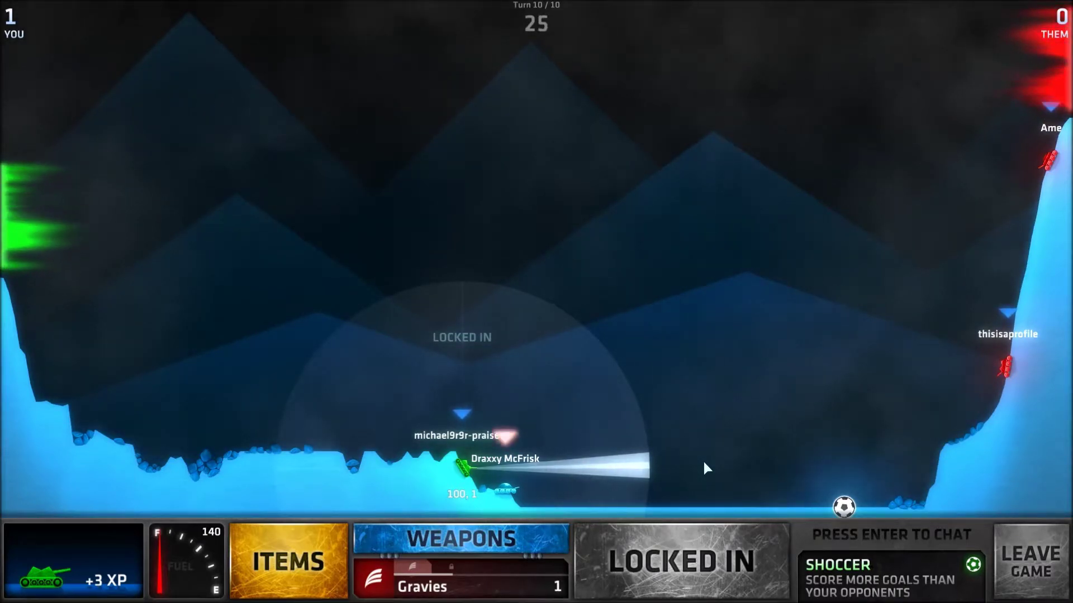
{"action": "key", "text": "shift+Tab"}
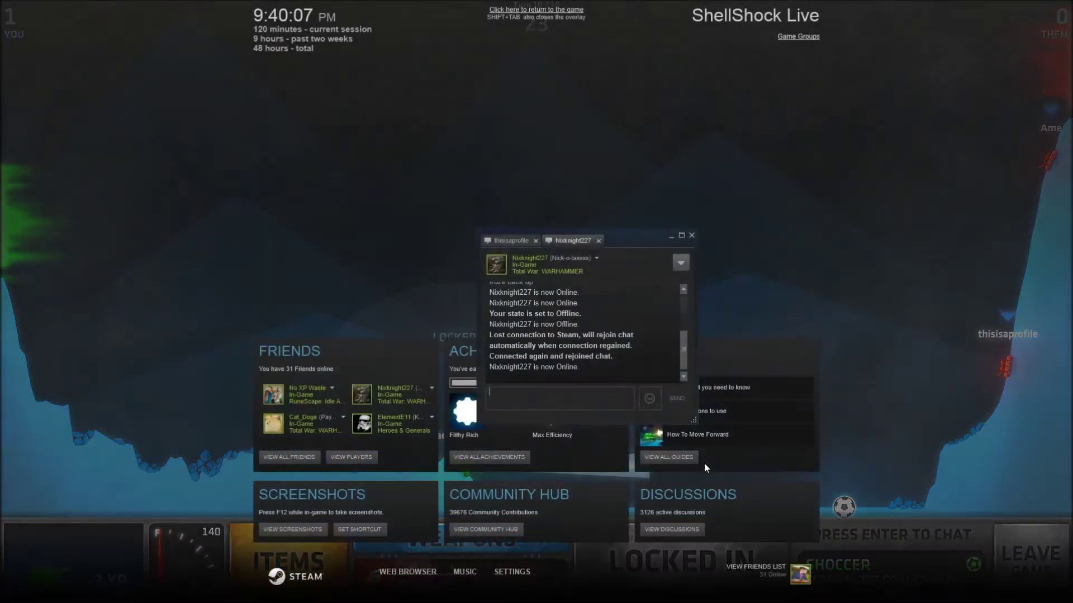
{"action": "key", "text": "shift+Tab"}
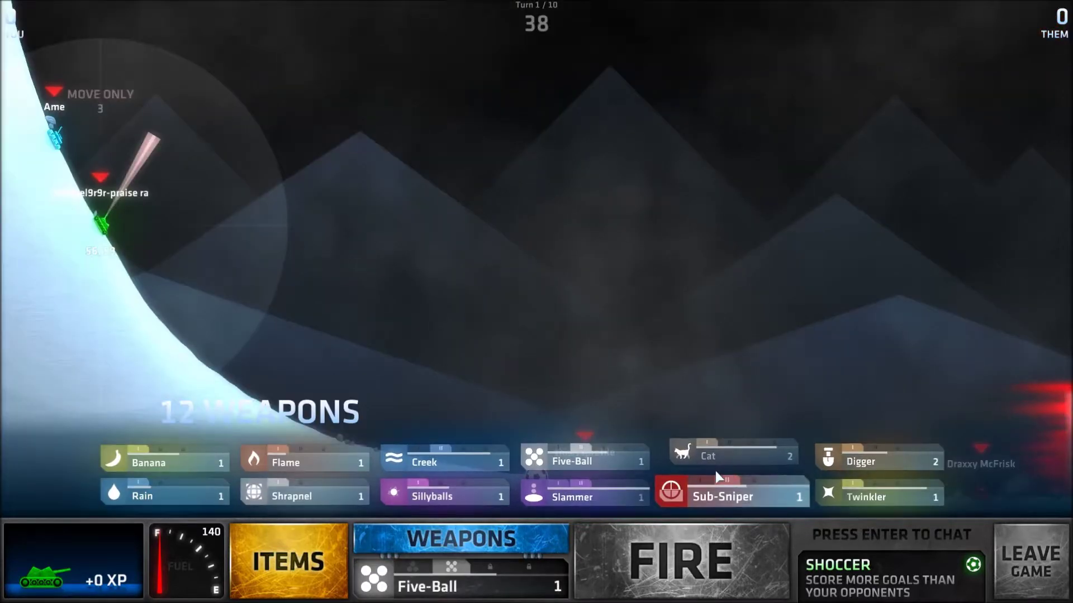
- Fire a Cat shot, then a Flame shot on a later turn
{"action": "left_click", "coordinate": [716, 463]}
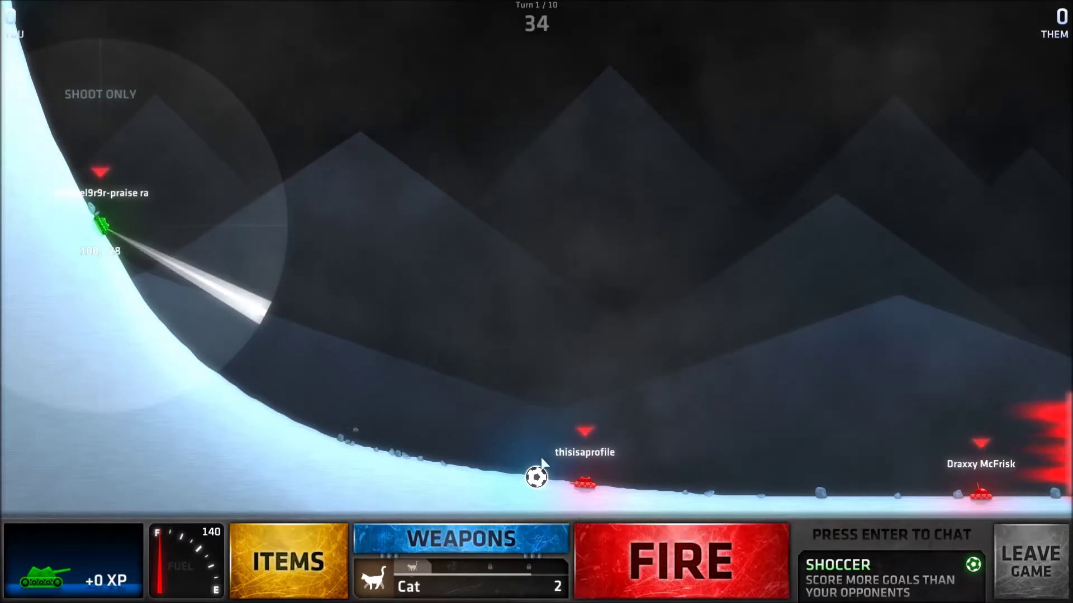
{"action": "left_click", "coordinate": [680, 586]}
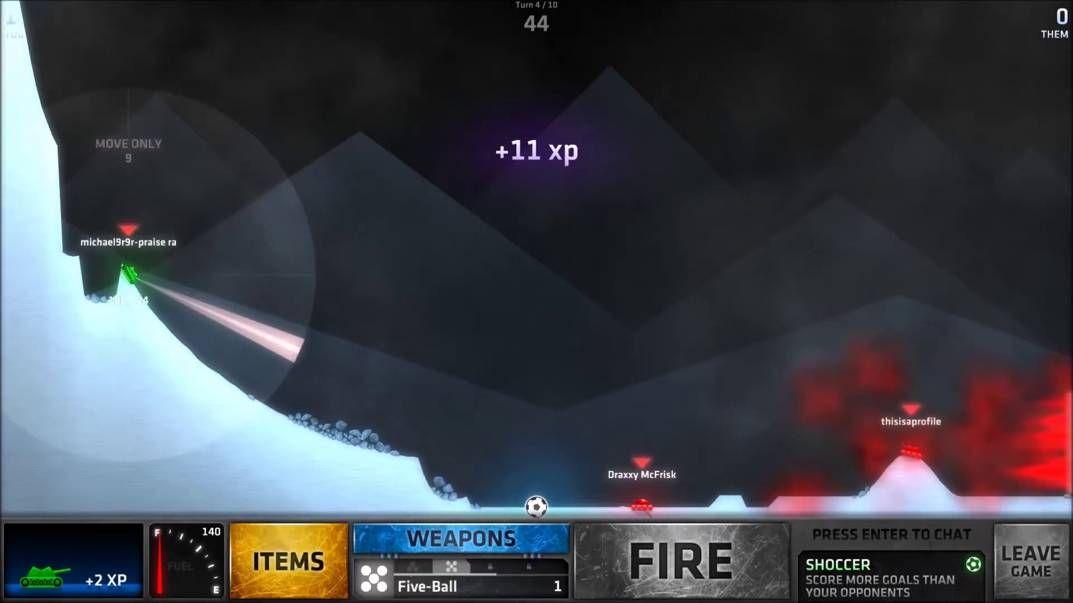
{"action": "left_click", "coordinate": [461, 539]}
{"action": "left_click", "coordinate": [259, 455]}
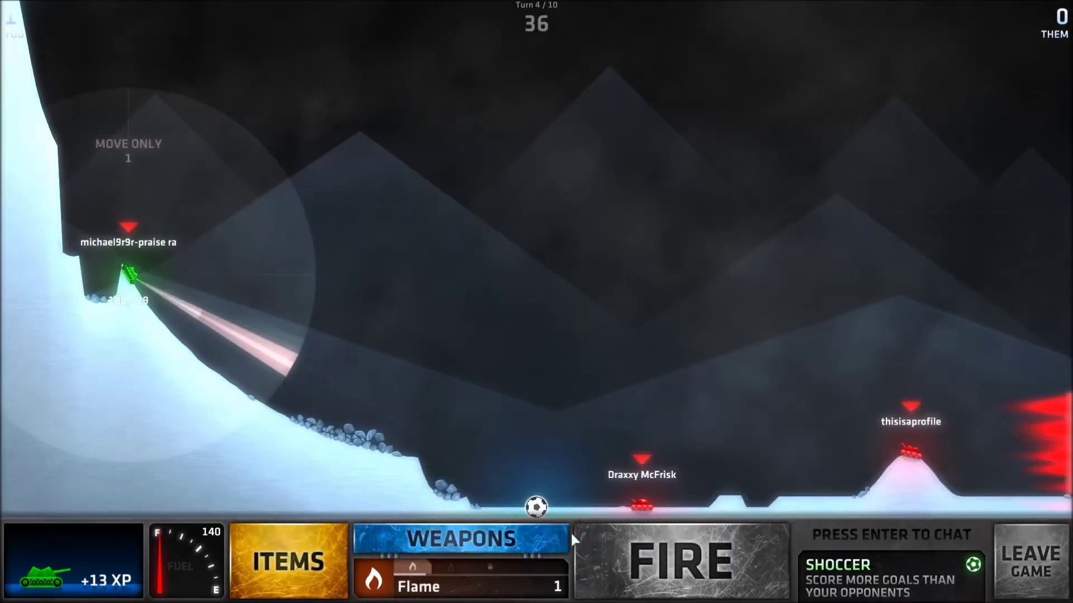
{"action": "left_click", "coordinate": [585, 538]}
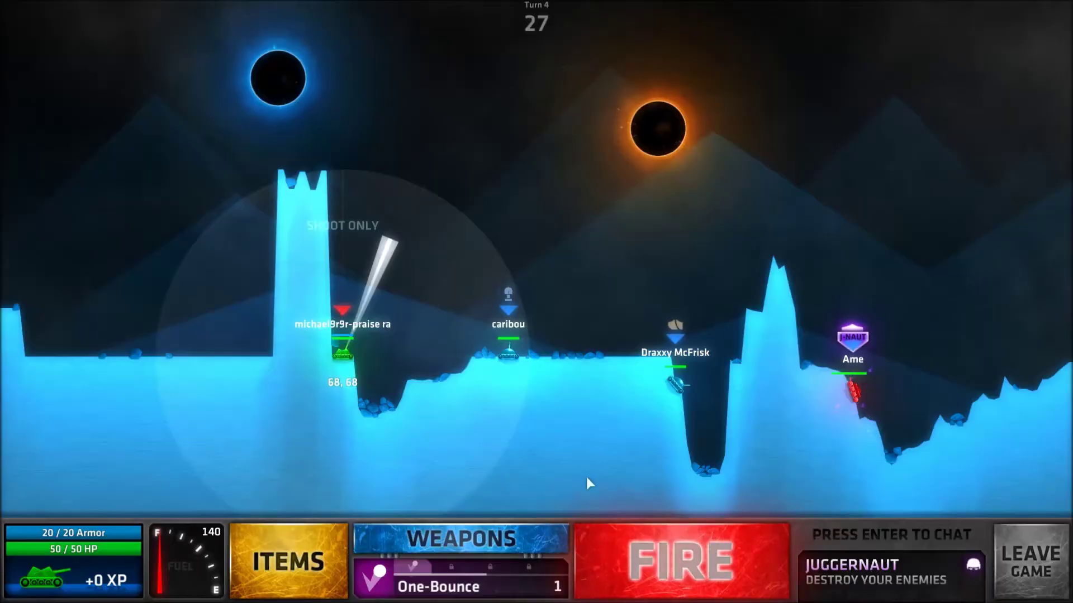
- Fire a Portal Gun shot to create portals, then bring the weapon list back up
{"action": "left_click", "coordinate": [449, 538]}
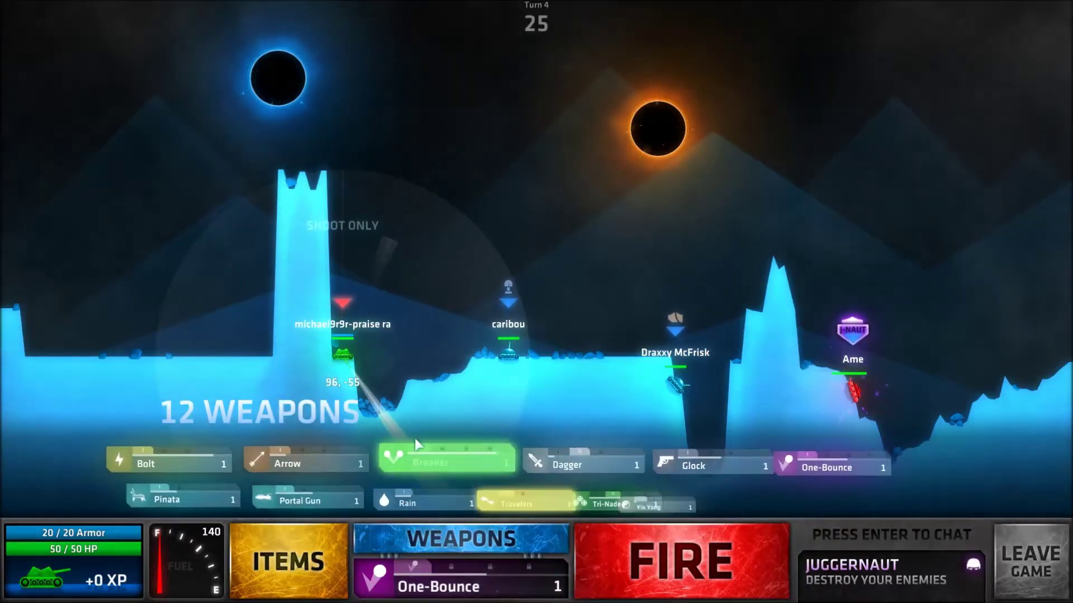
{"action": "left_click", "coordinate": [365, 490]}
{"action": "key", "text": "space"}
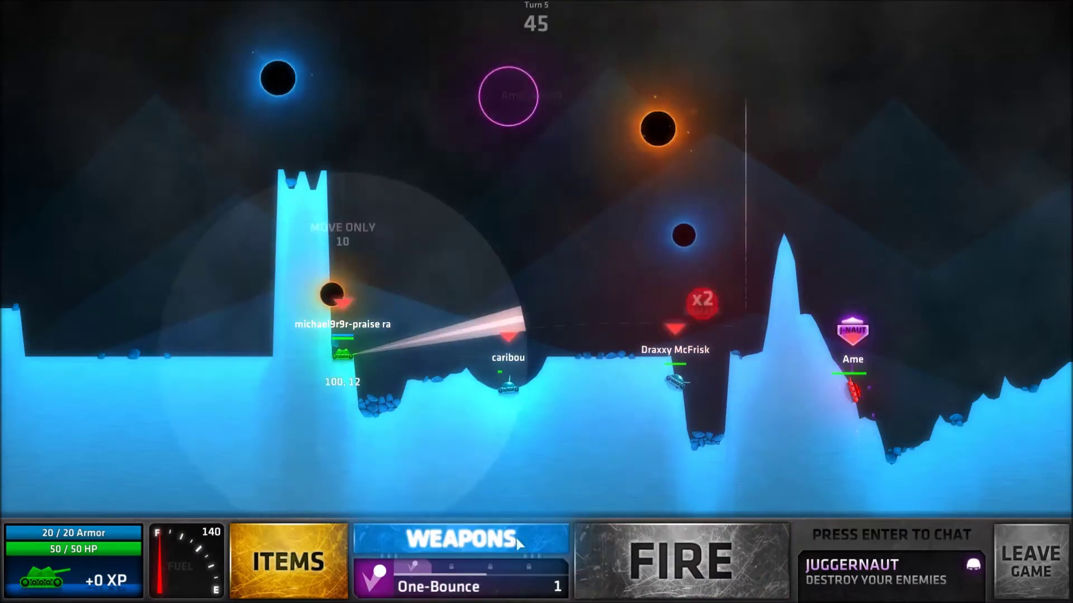
{"action": "left_click", "coordinate": [516, 538]}
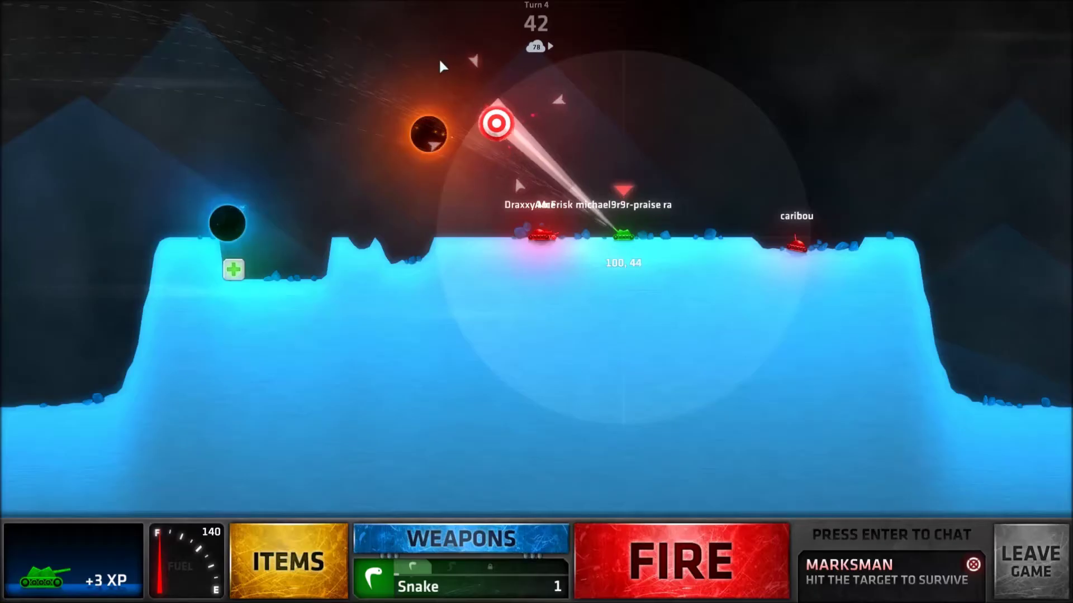
- Hit the Marksman target, drive the tank right, and aim the next shot straight up
{"action": "left_click", "coordinate": [650, 563]}
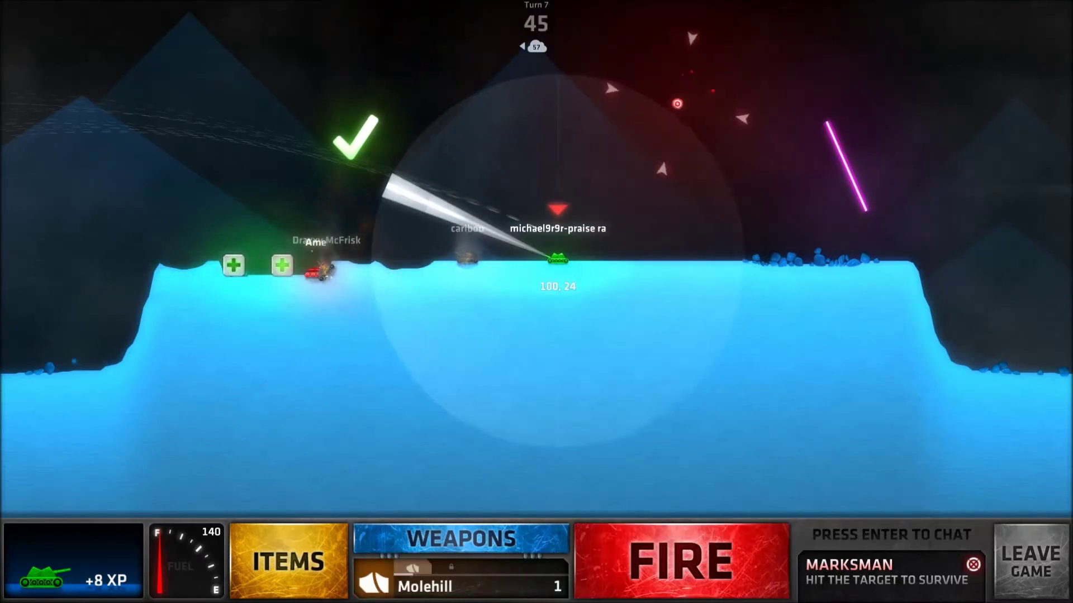
{"action": "key", "text": "d"}
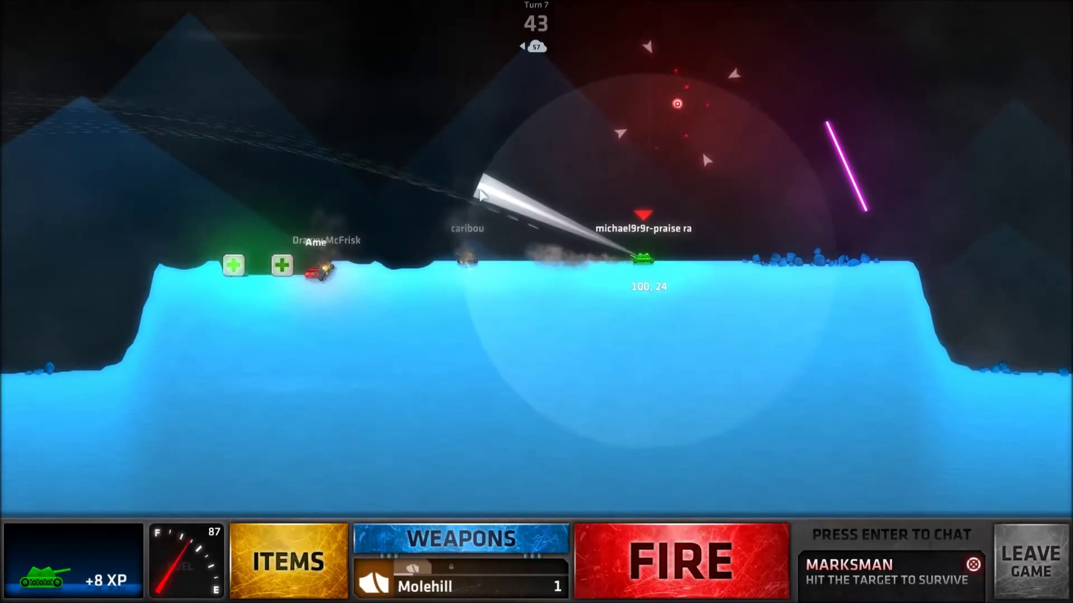
{"action": "left_click_drag", "start_coordinate": [696, 140], "coordinate": [669, 26]}
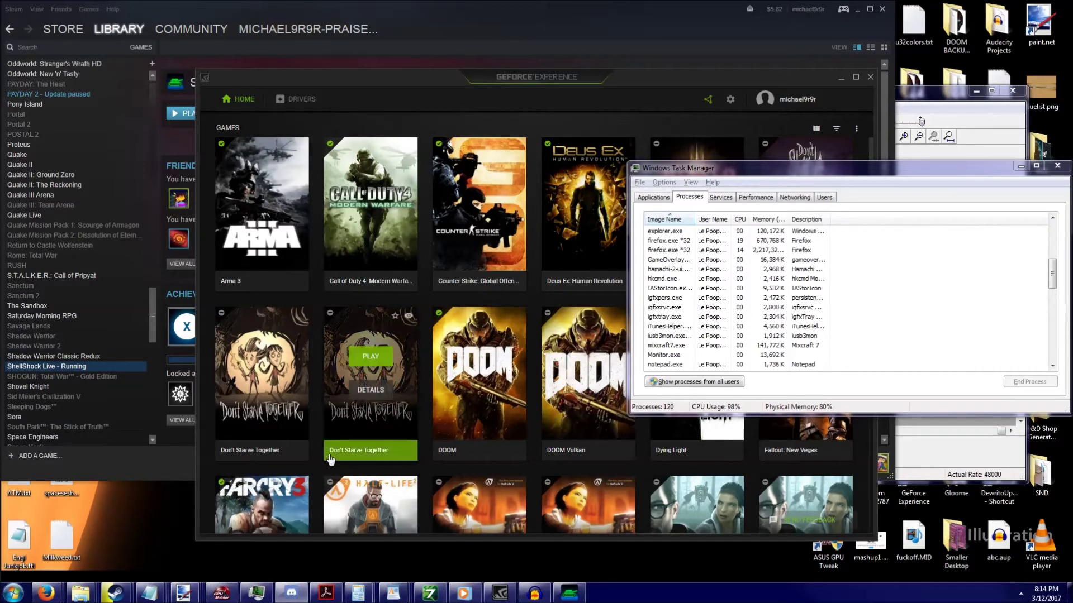
{"action": "mouse_move", "coordinate": [46, 593]}
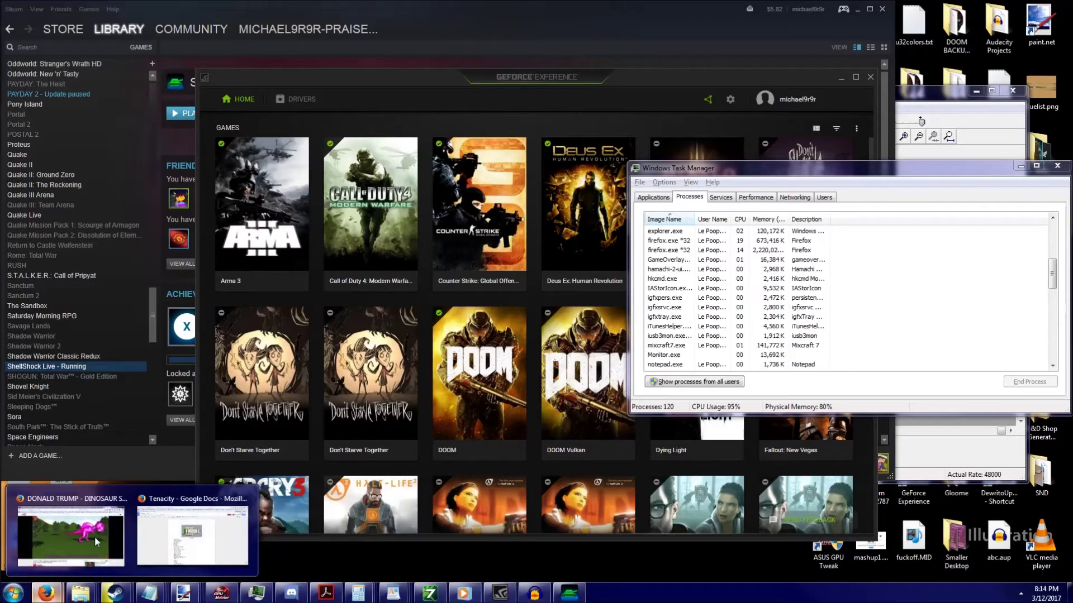
- Return to the game, nudge the tank right, Alt+Tab out and back, then open Task Manager
{"action": "left_click", "coordinate": [534, 593]}
{"action": "key", "text": "Right"}
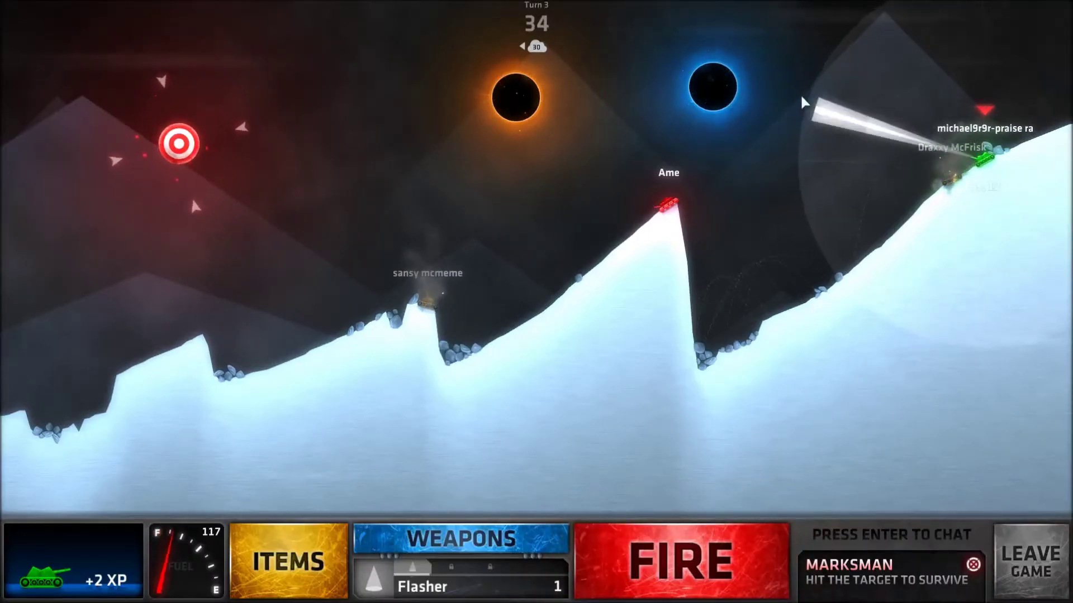
{"action": "key", "text": "alt+Tab"}
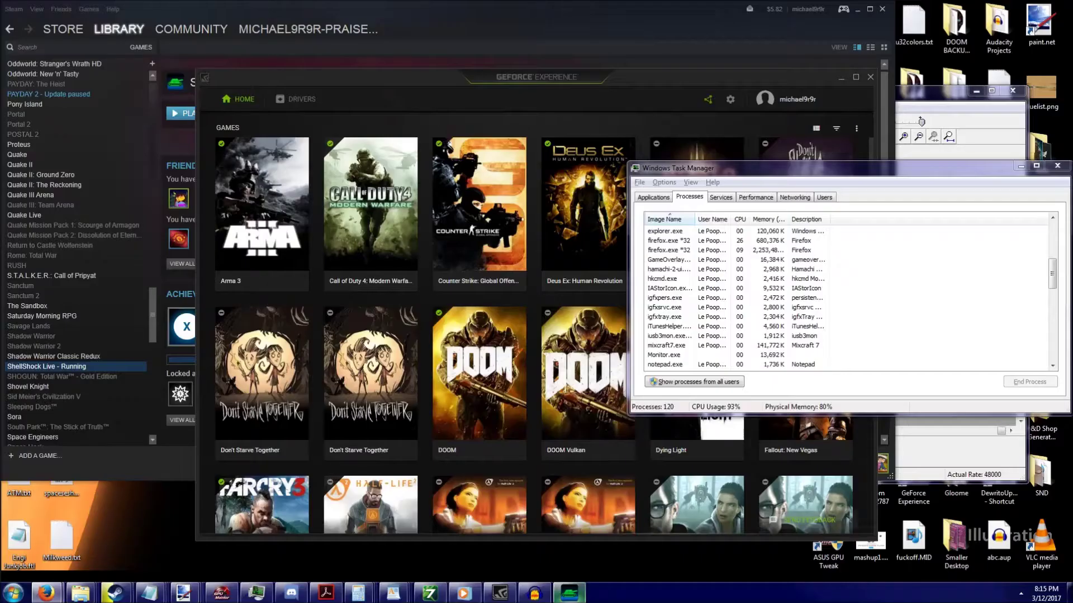
{"action": "left_click", "coordinate": [555, 594]}
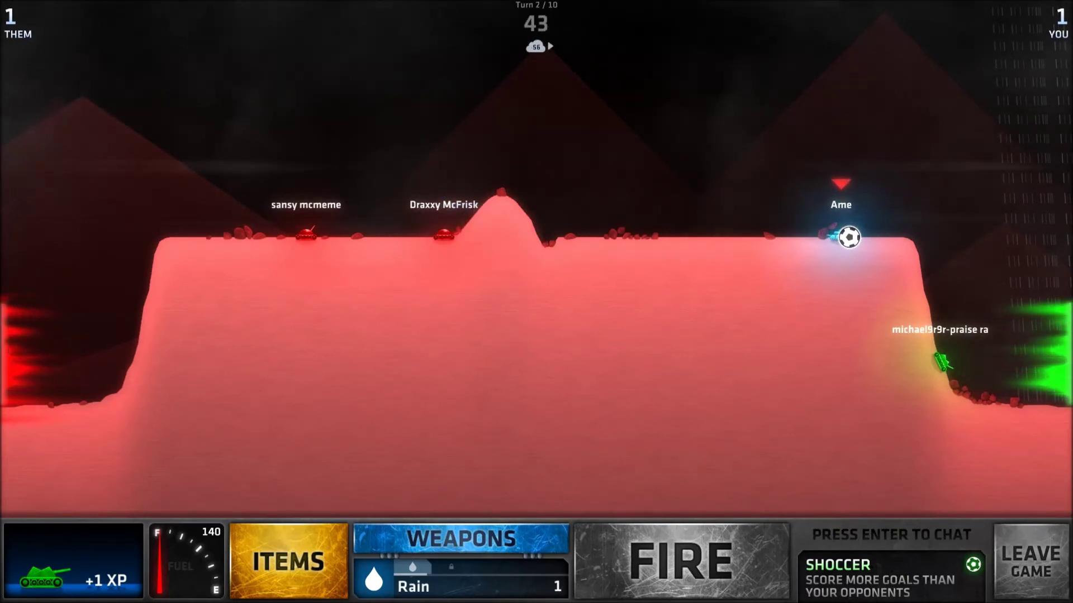
{"action": "key", "text": "ctrl+shift+Escape"}
- Alt+Tab from ShellShock Live to the Firefox window playing the Gorilla Spider-Man Finger Family video
{"action": "key", "text": "alt+Tab"}
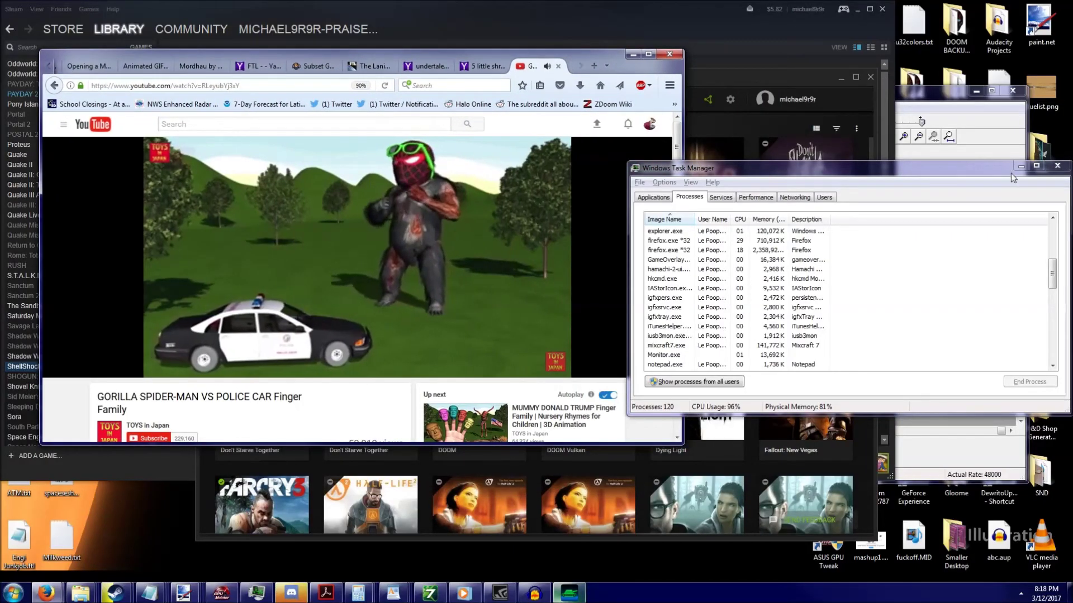